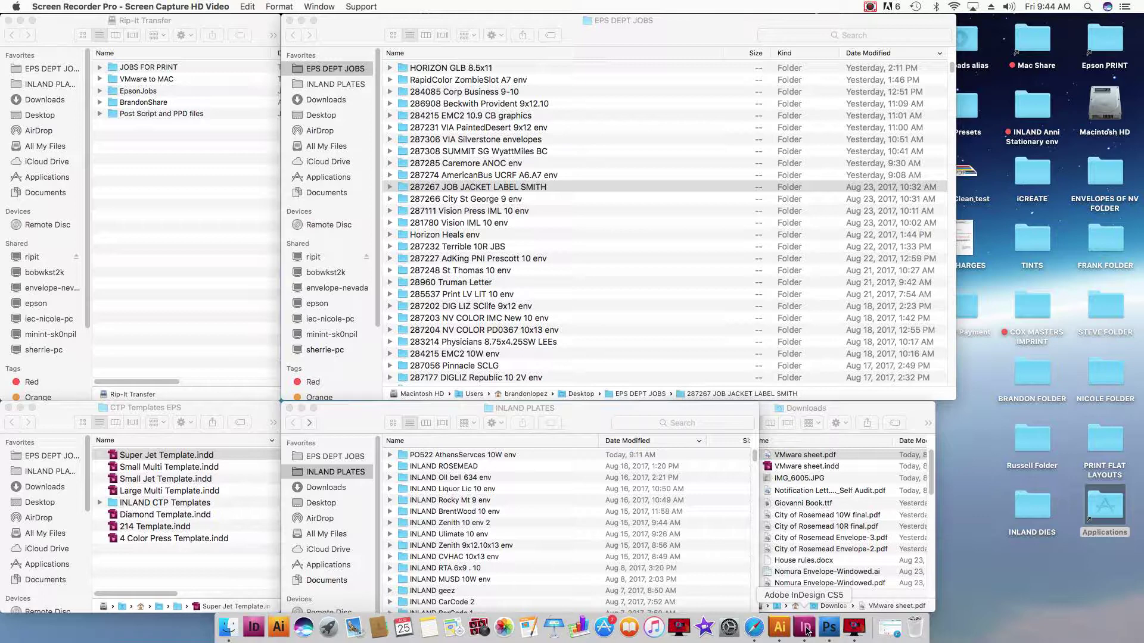
Switch to InDesign and create a new print document 9.5 in wide and 4.125 in high.
click(806, 631)
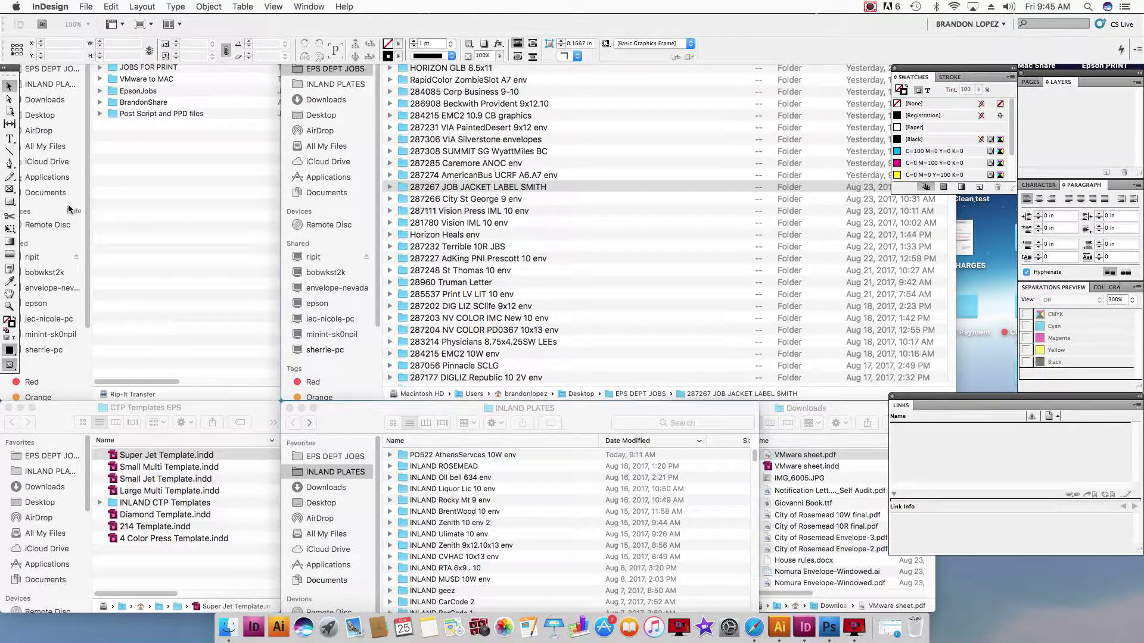
click(85, 7)
mouse_move(101, 24)
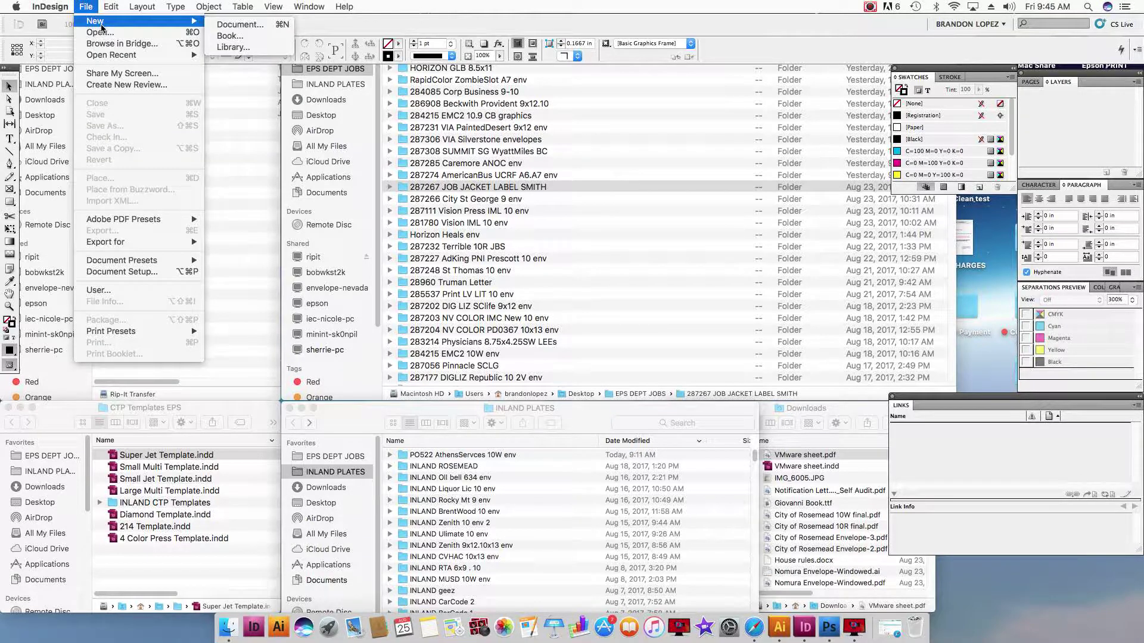
click(254, 28)
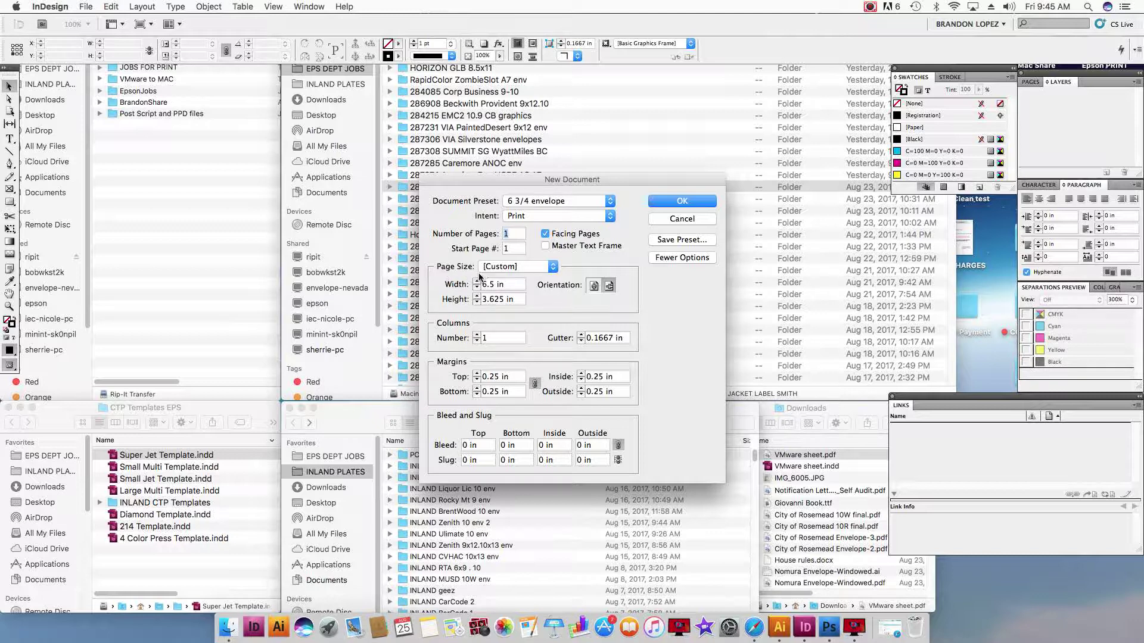
click(488, 286)
text(9.5)
key(Tab)
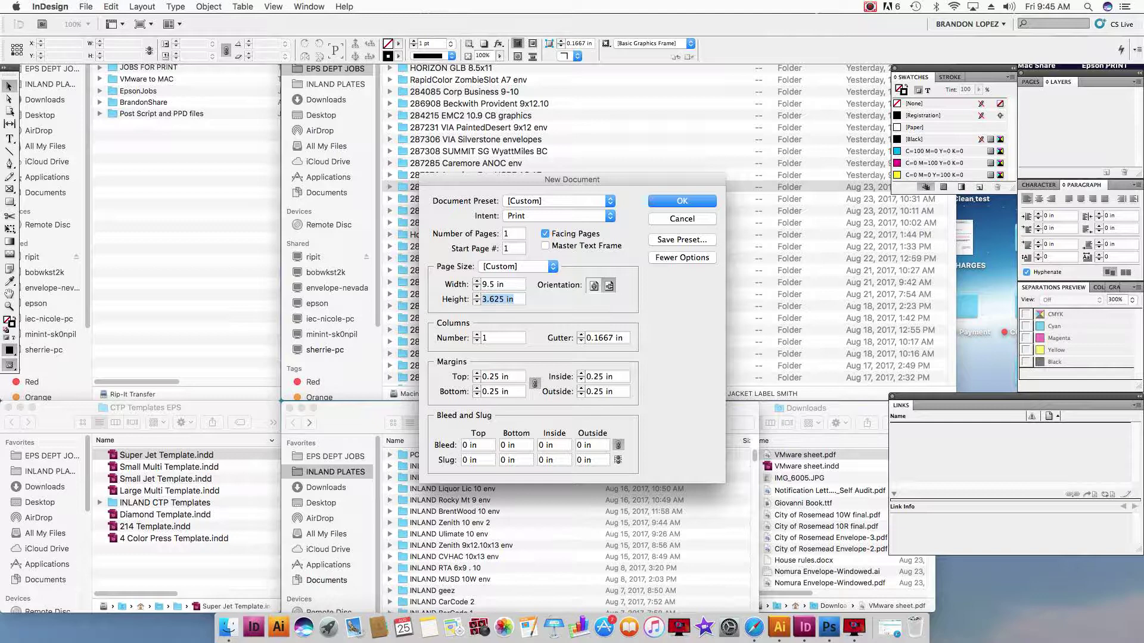
text(4.125)
click(679, 203)
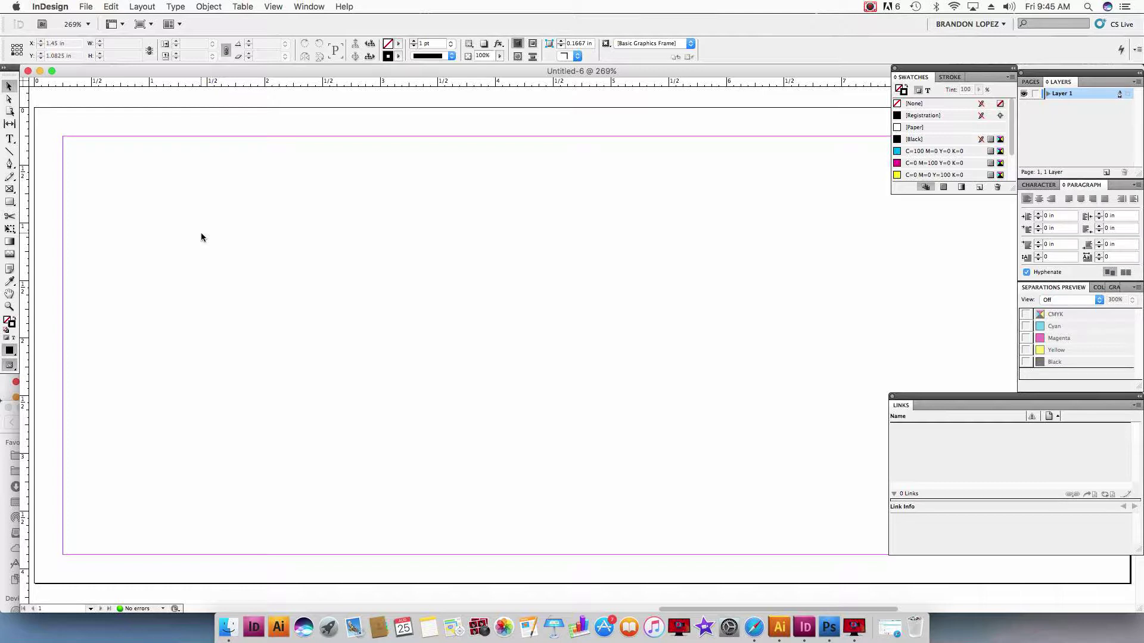
Draw a 9.5 × 4.125 in rectangle from the page's upper-left corner as the envelope outline.
key(super+minus)
key(super+minus)
key(super+equal)
key(super+equal)
key(super+minus)
key(super+minus)
key(super+equal)
key(super+minus)
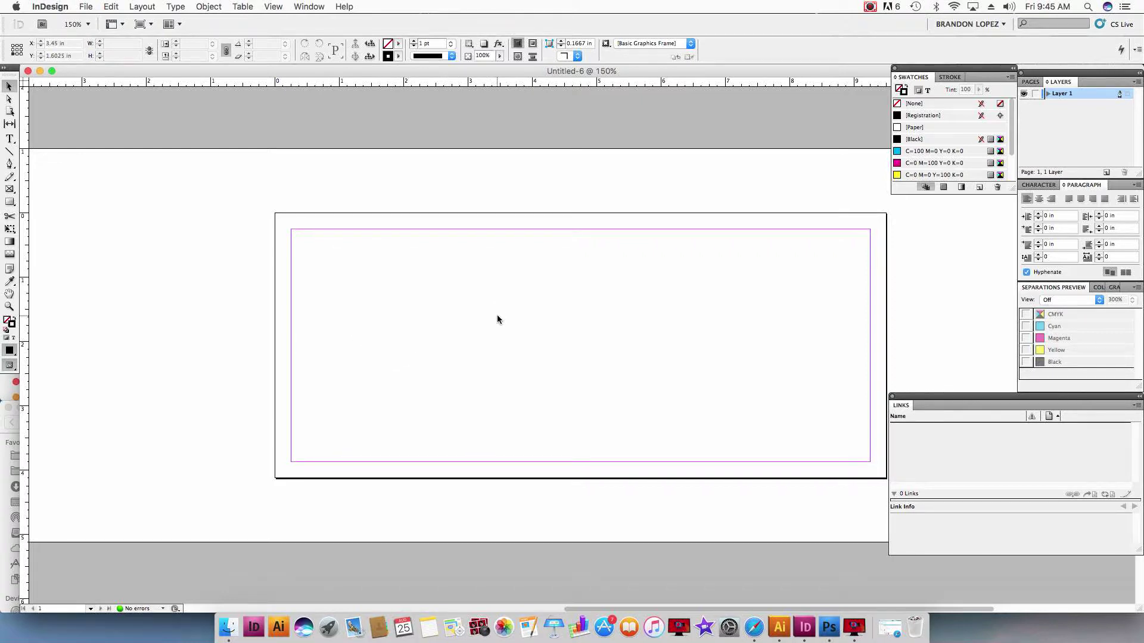
drag(498, 313, 449, 322)
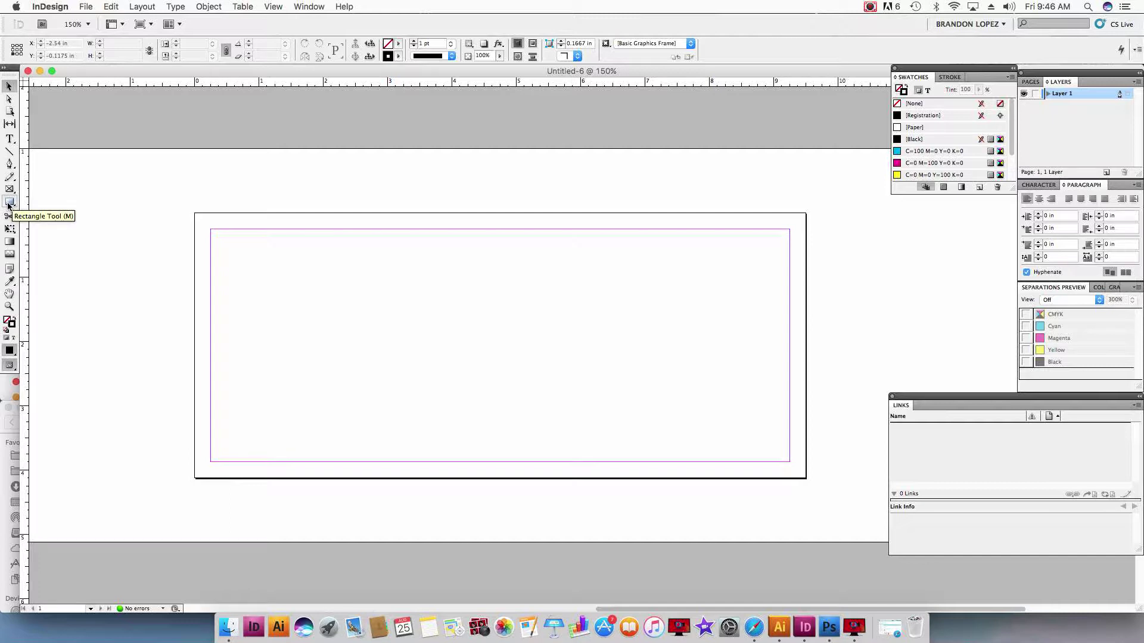
click(9, 203)
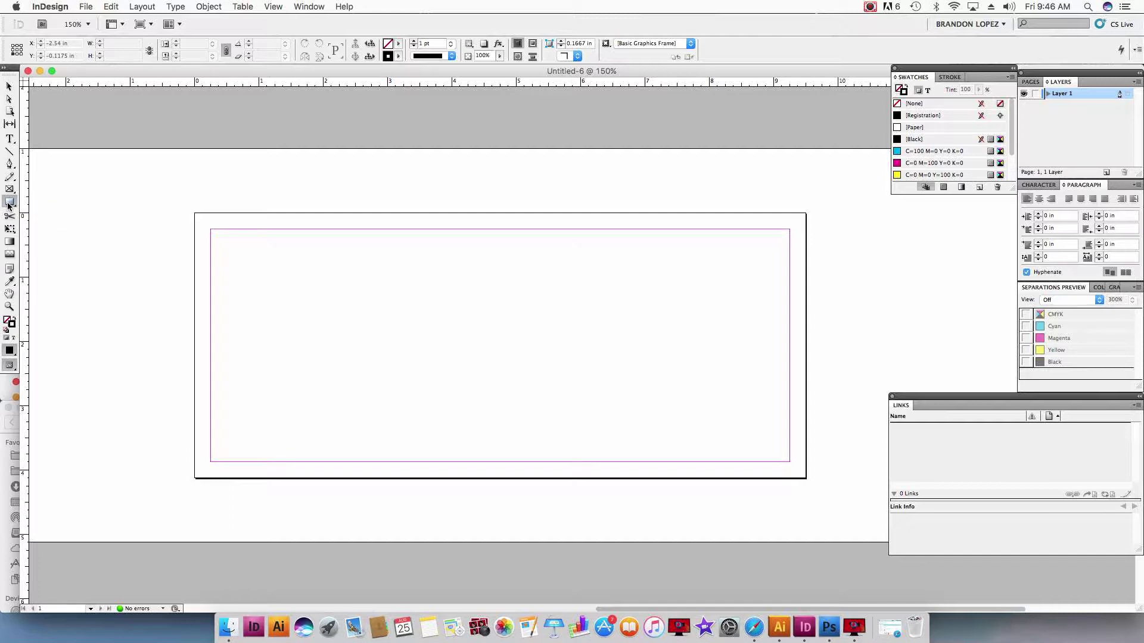
click(195, 214)
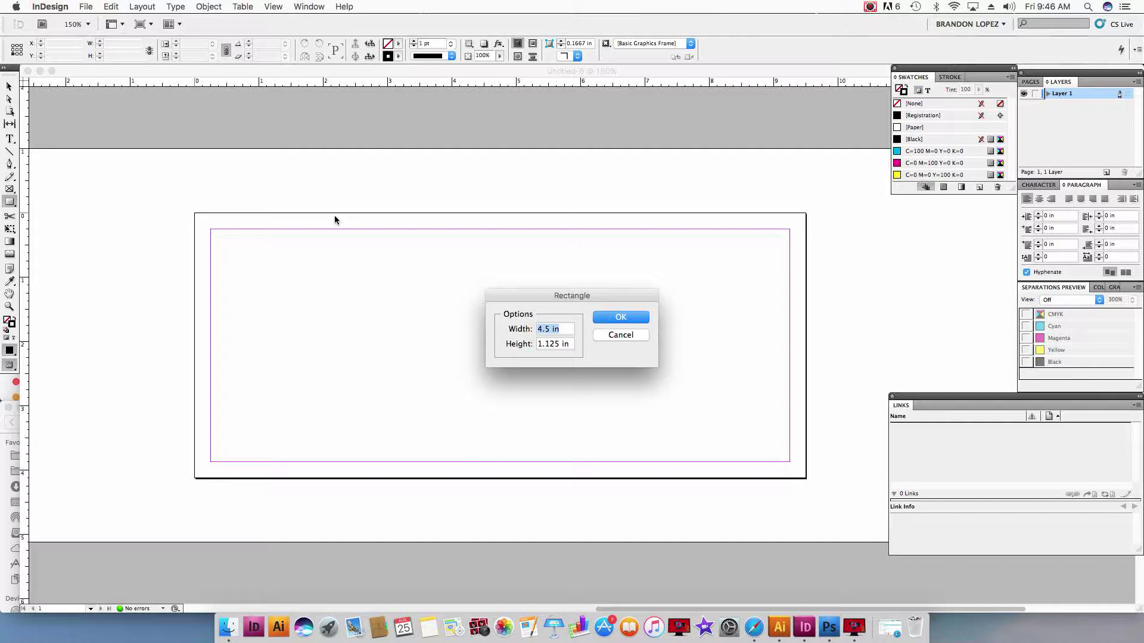
text(9.5)
key(Tab)
text(4.125)
key(Return)
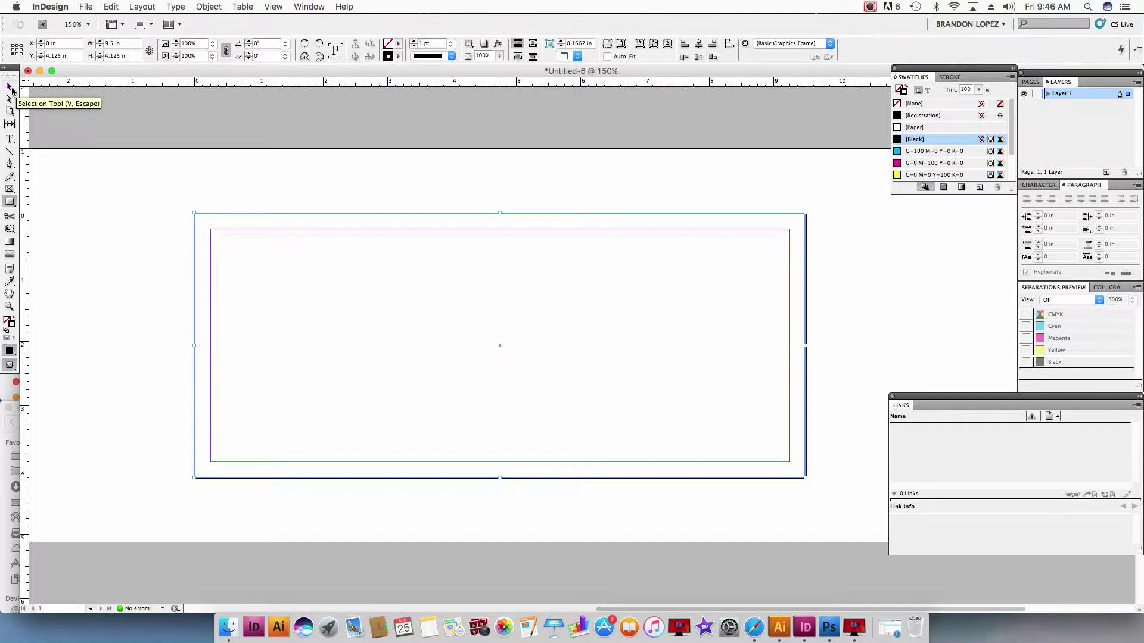
Draw a 4.5 × 1.125 in rectangle for the envelope window.
click(10, 202)
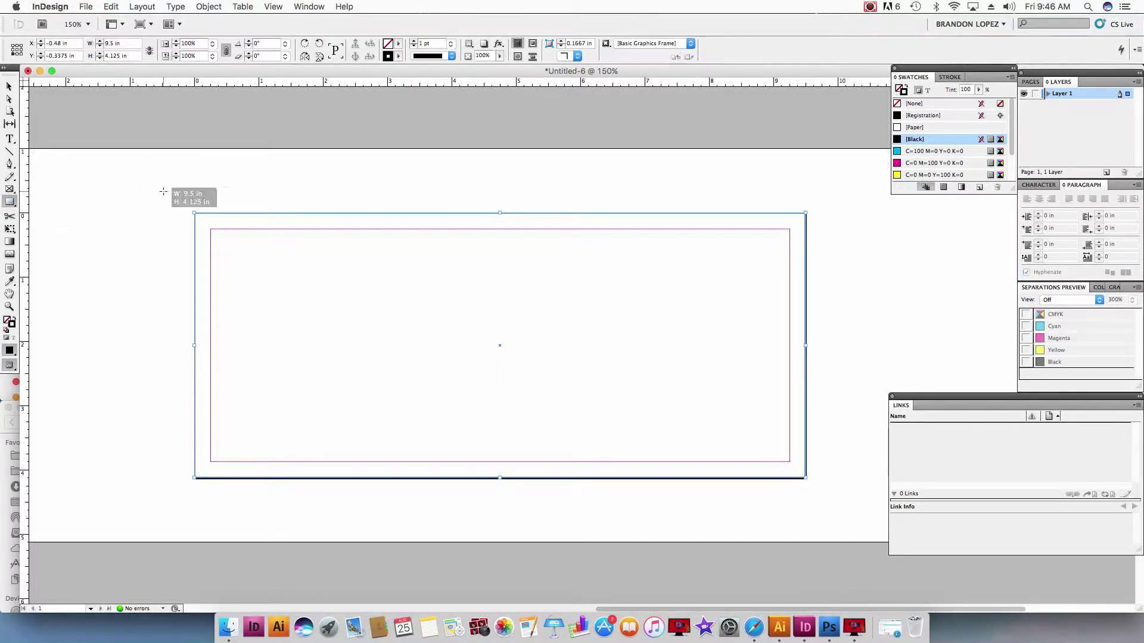
click(499, 371)
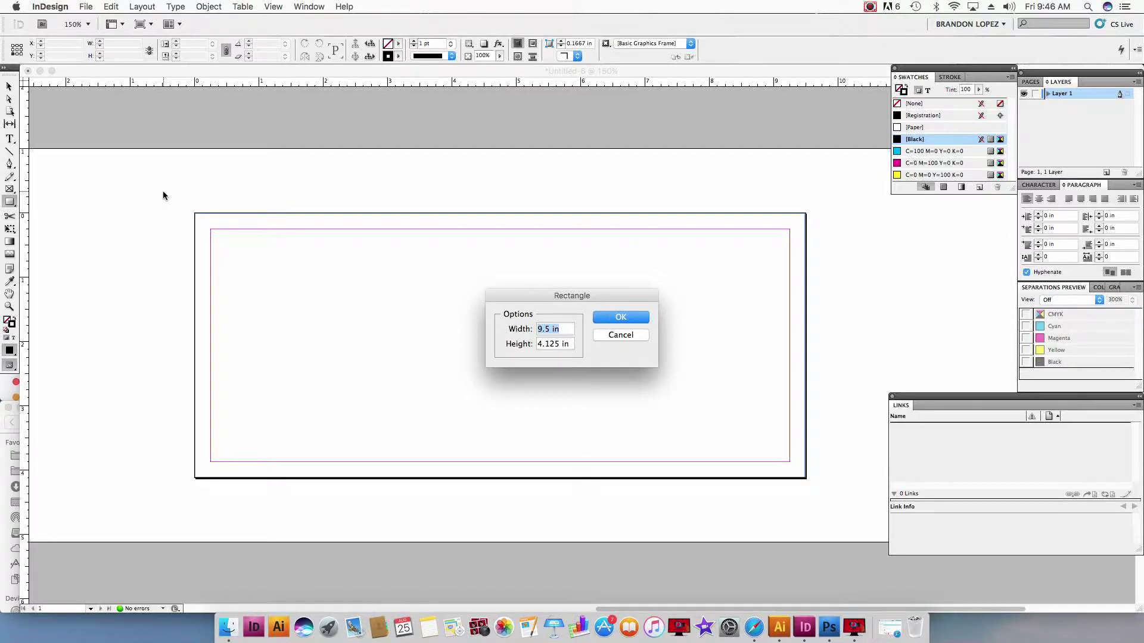
text(4.5)
key(Tab)
text(1.125)
key(Return)
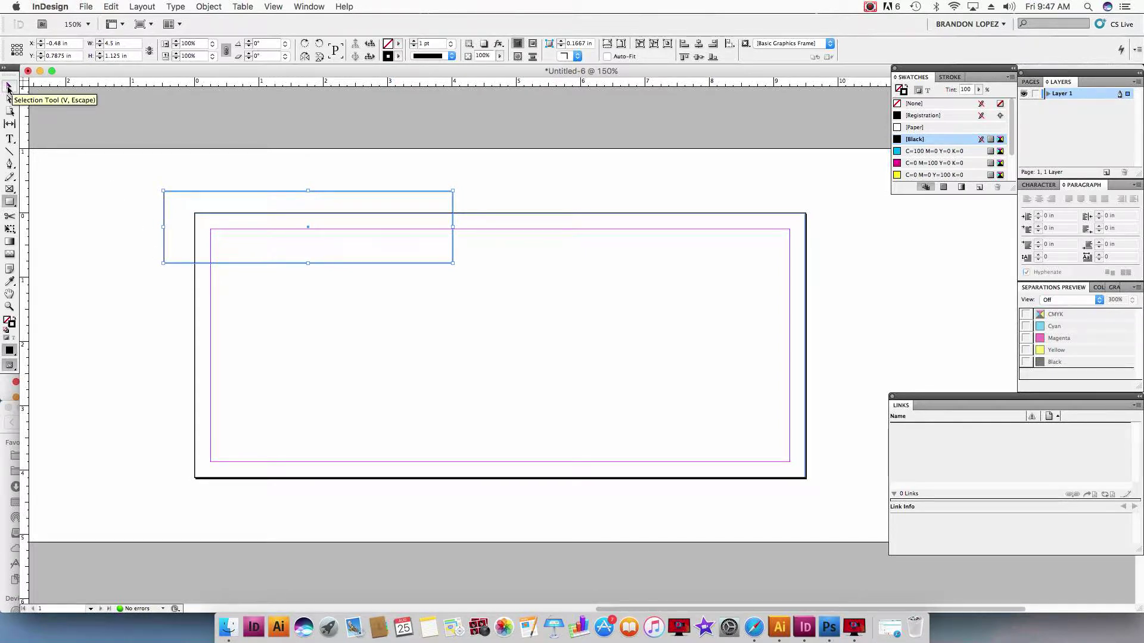
Round all four corners of the window rectangle to a radius of about 0.2 in.
click(9, 88)
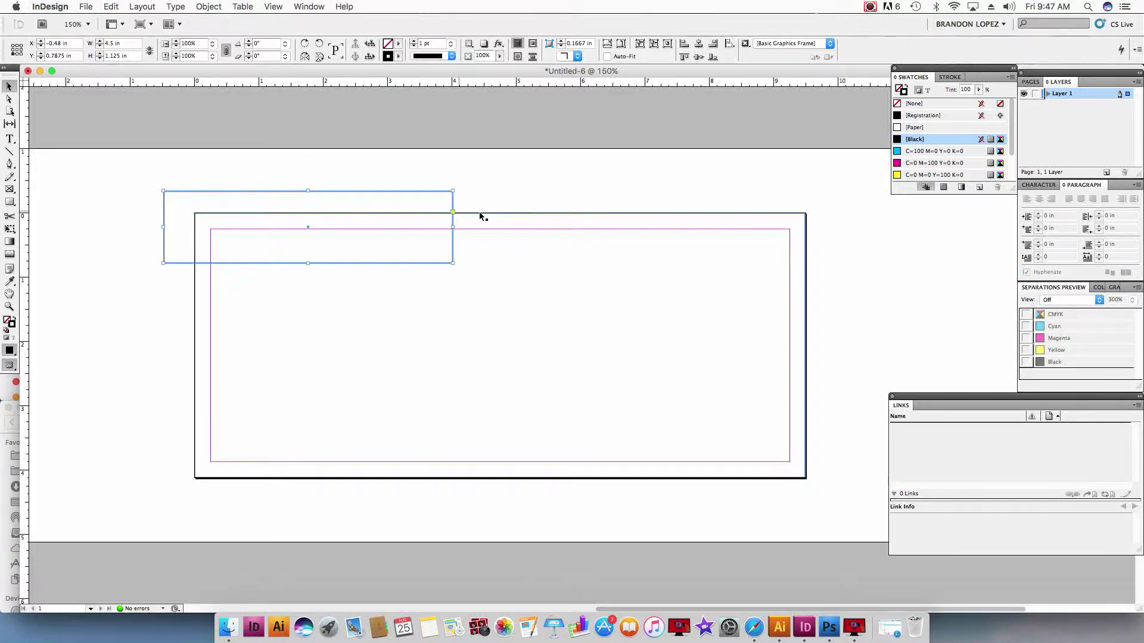
click(453, 212)
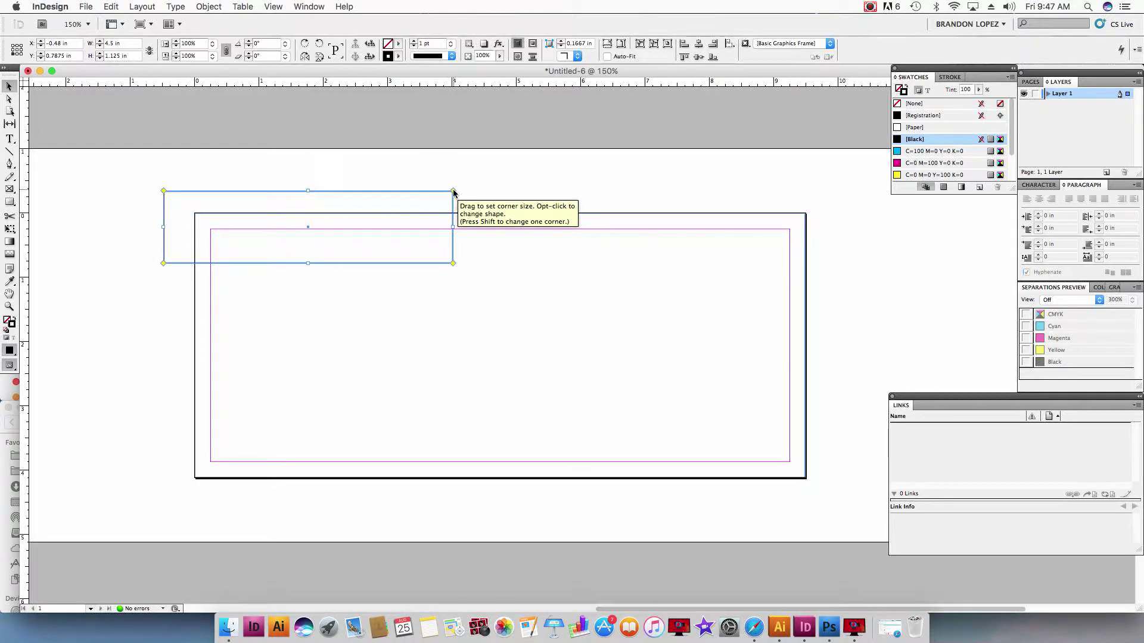
mouse_move(453, 192)
mouse_down()
mouse_move(426, 191)
mouse_move(442, 194)
mouse_up()
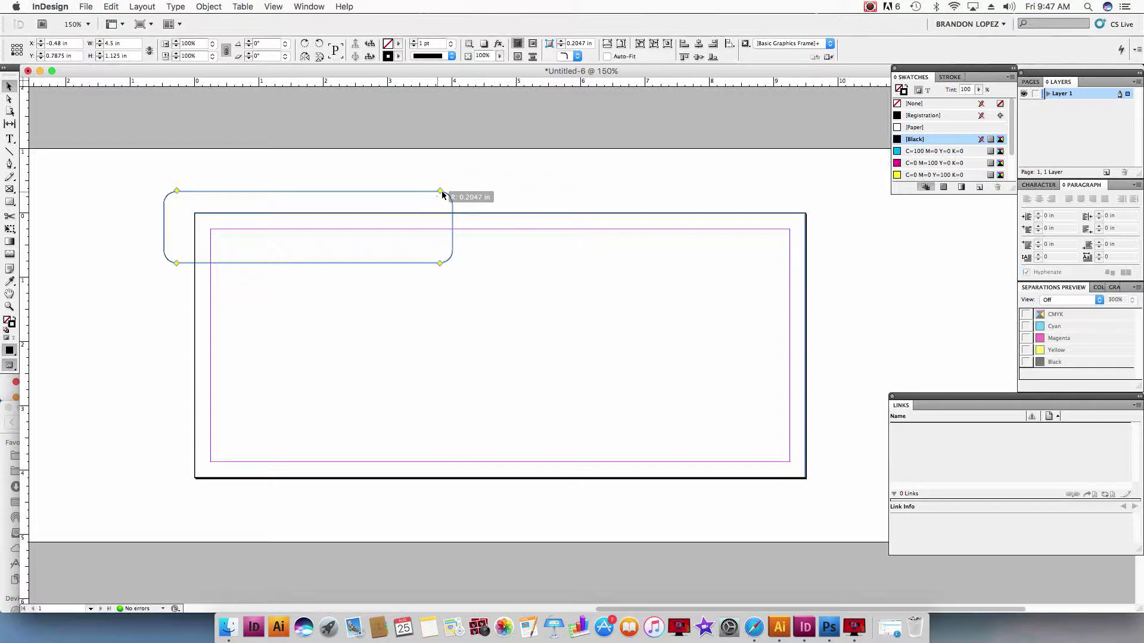
drag(442, 194, 439, 192)
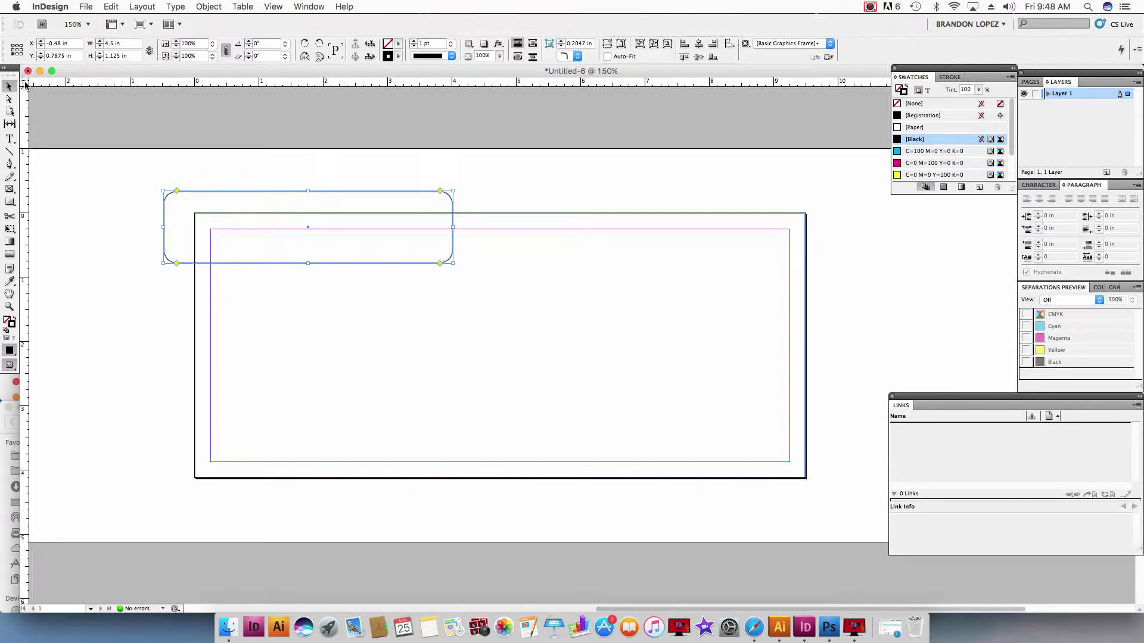
Set the ruler origin at the page's lower-left corner and position the window rectangle at X 0.875 in, Y -0.5 in.
drag(24, 83, 189, 478)
drag(197, 476, 195, 477)
triple_click(56, 44)
key(BackSpace)
key(Tab)
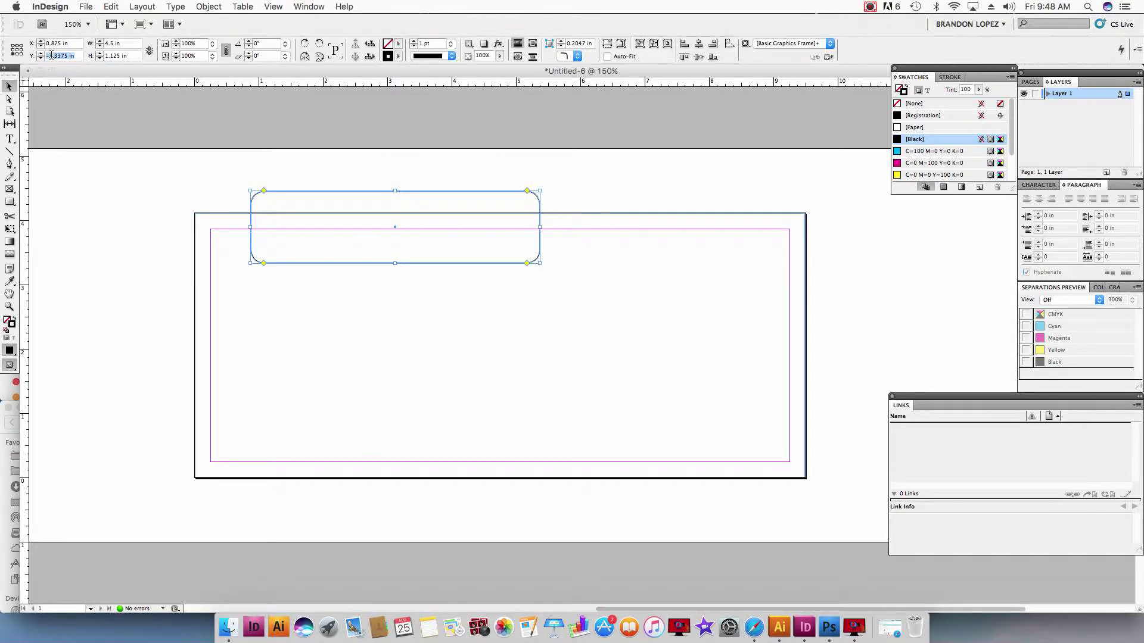
text(-.5)
key(Return)
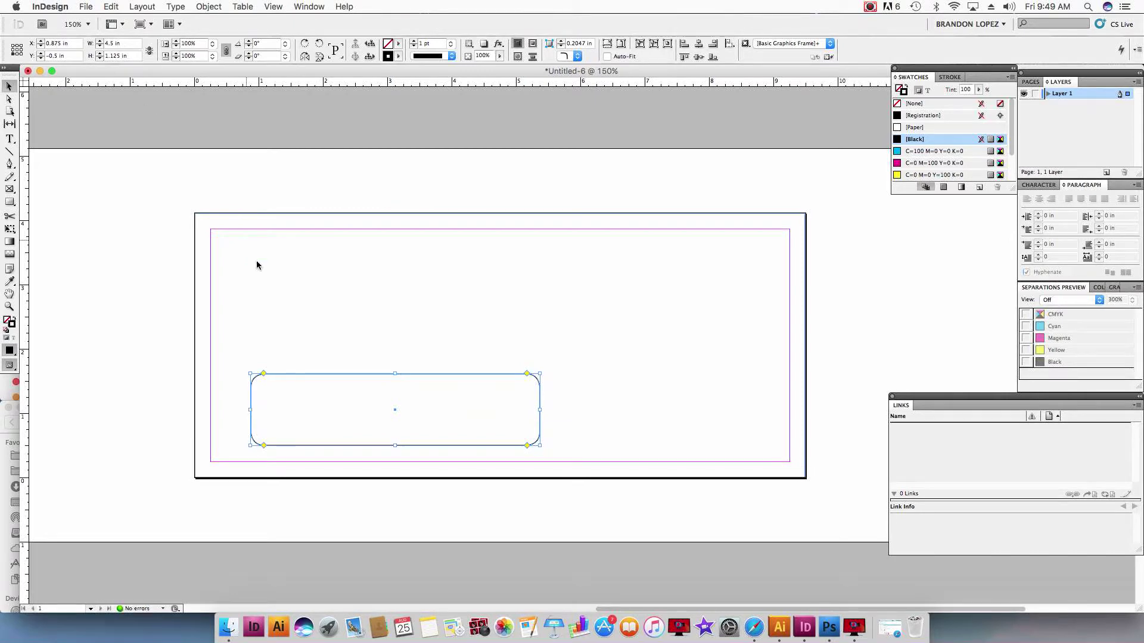
click(154, 324)
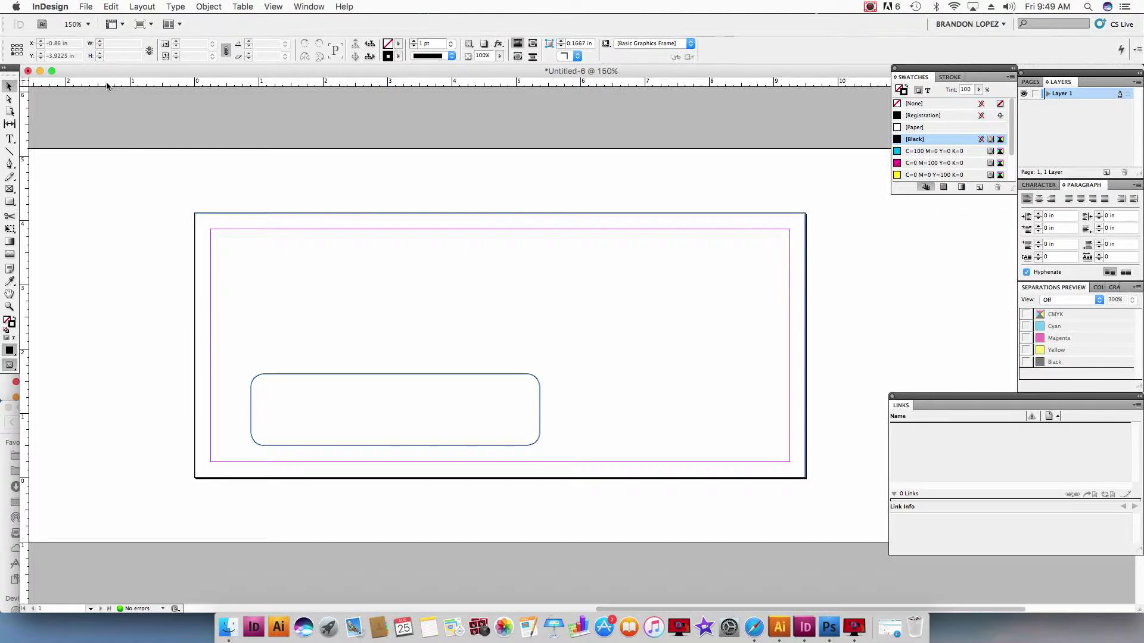
Place a horizontal guide on the window's bottom edge and a vertical guide on its left edge at X 0.875 in.
drag(103, 86, 106, 445)
drag(27, 386, 250, 97)
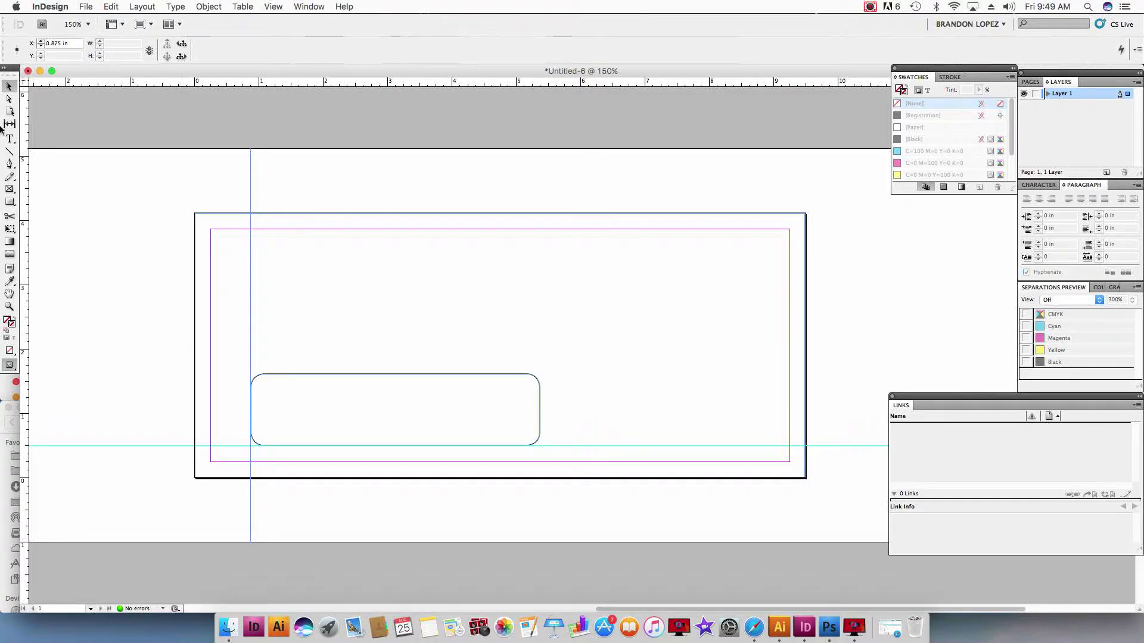
click(87, 209)
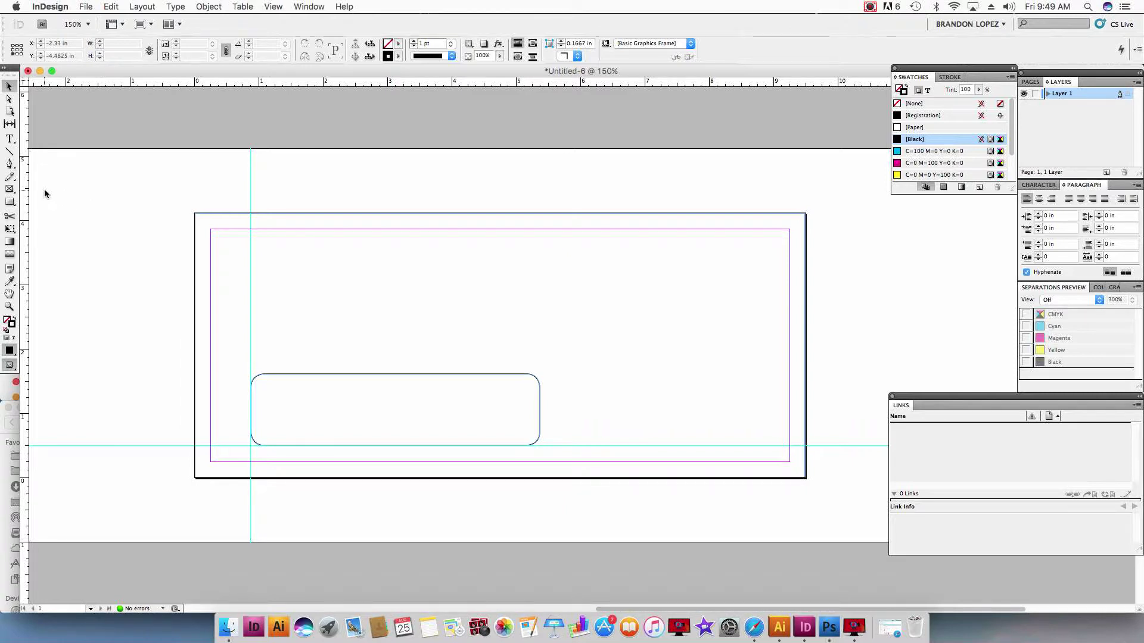
Add a text frame reading "FLAP EDGE" and place it with the text centred just below the envelope's top edge.
click(9, 139)
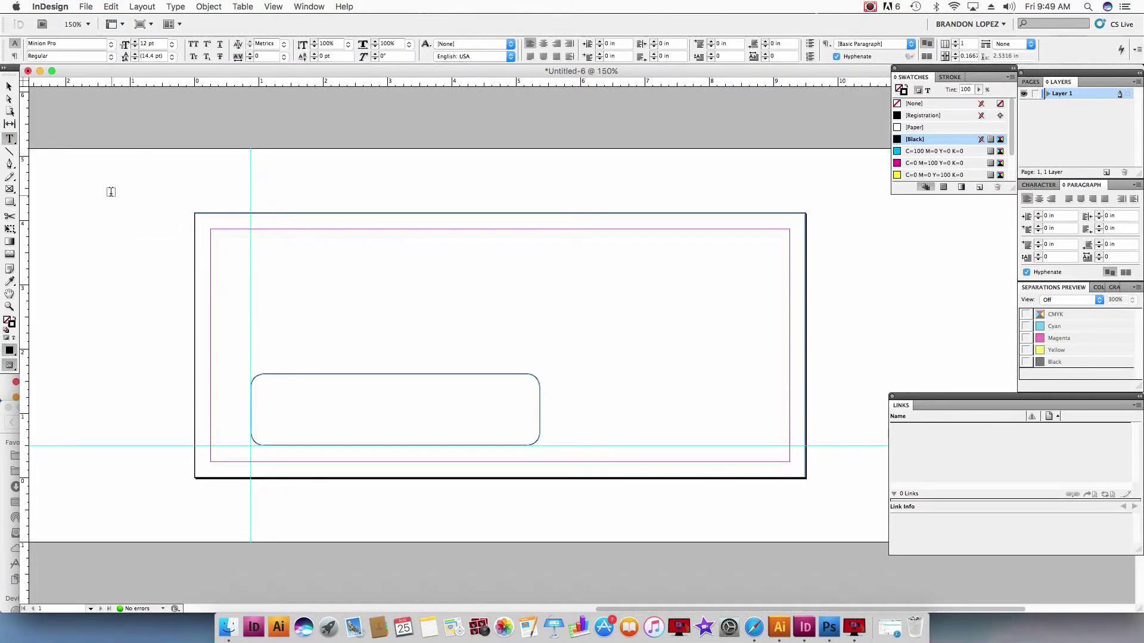
drag(106, 188, 308, 257)
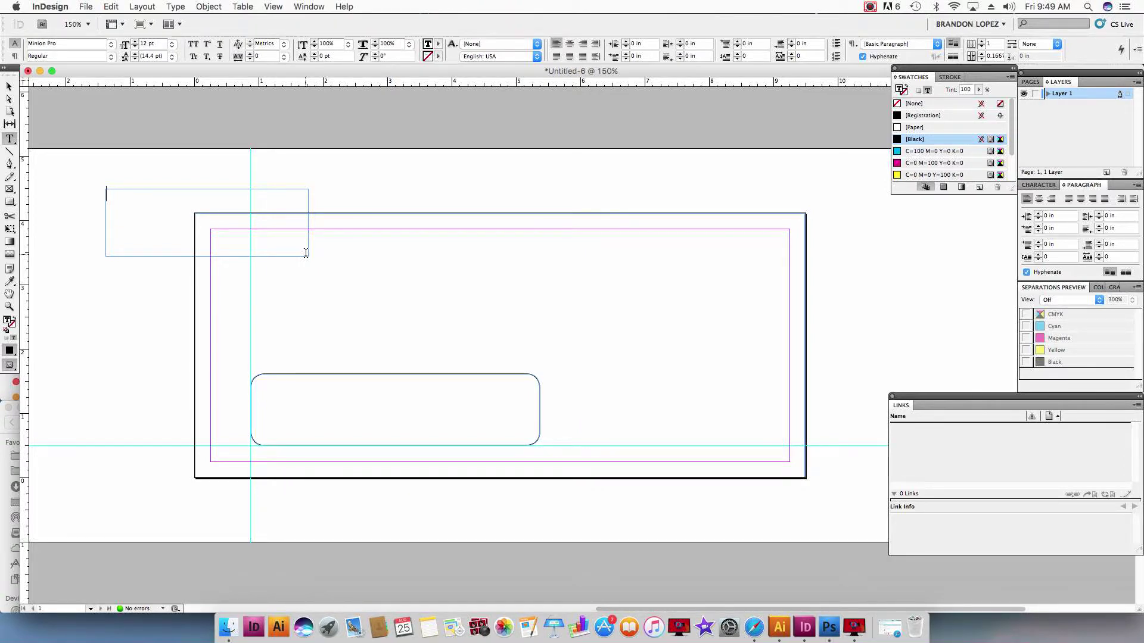
text(FLAP EDGE)
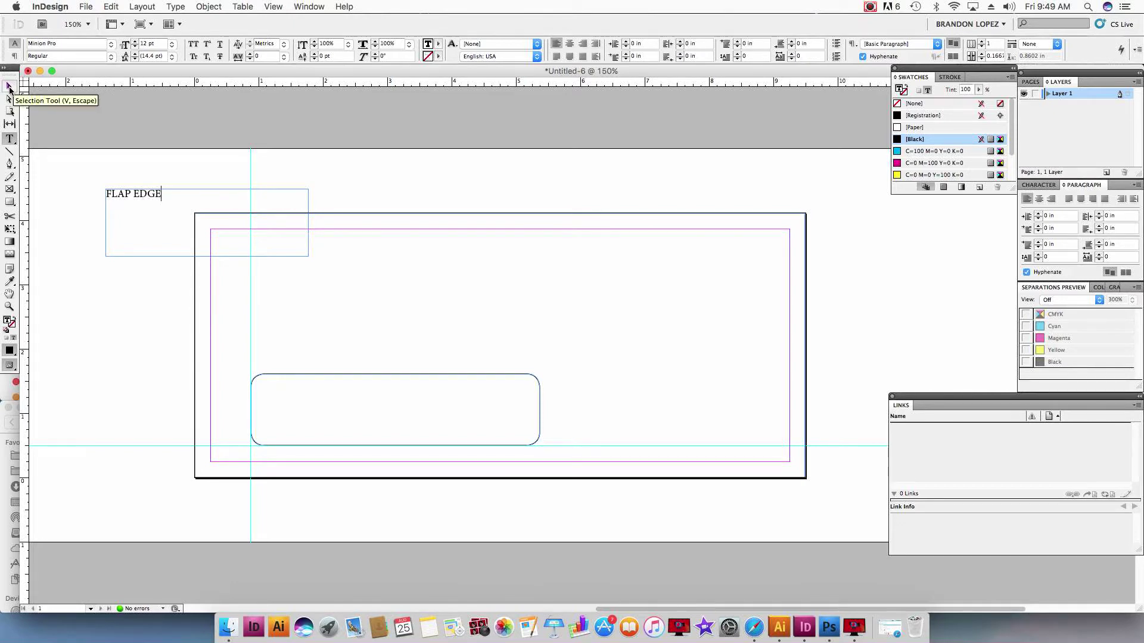
click(9, 88)
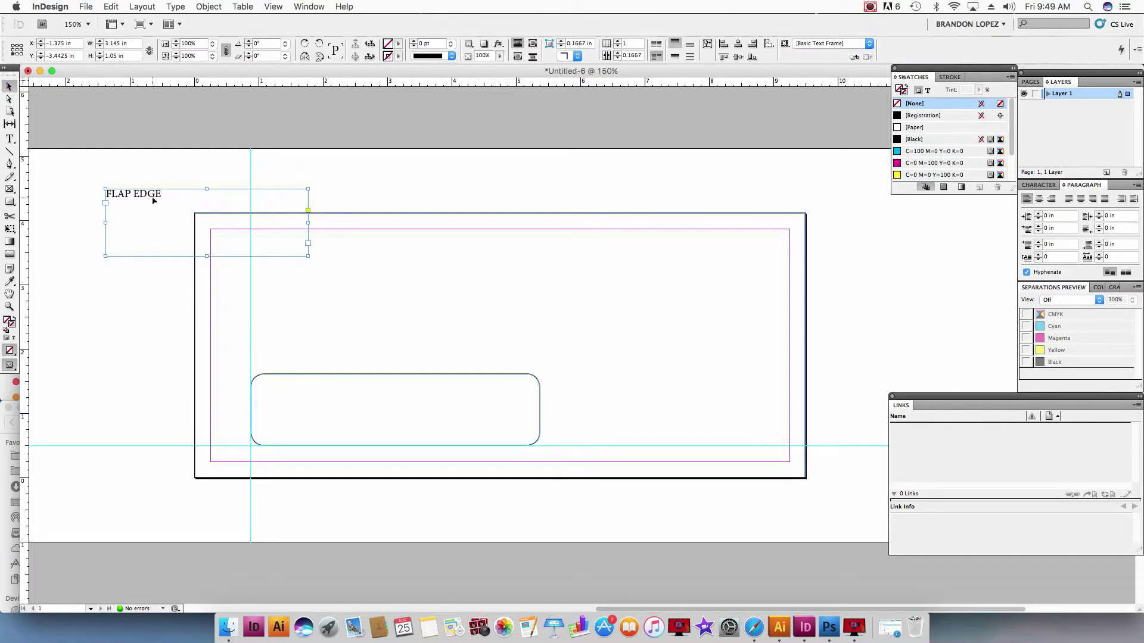
drag(143, 195, 499, 225)
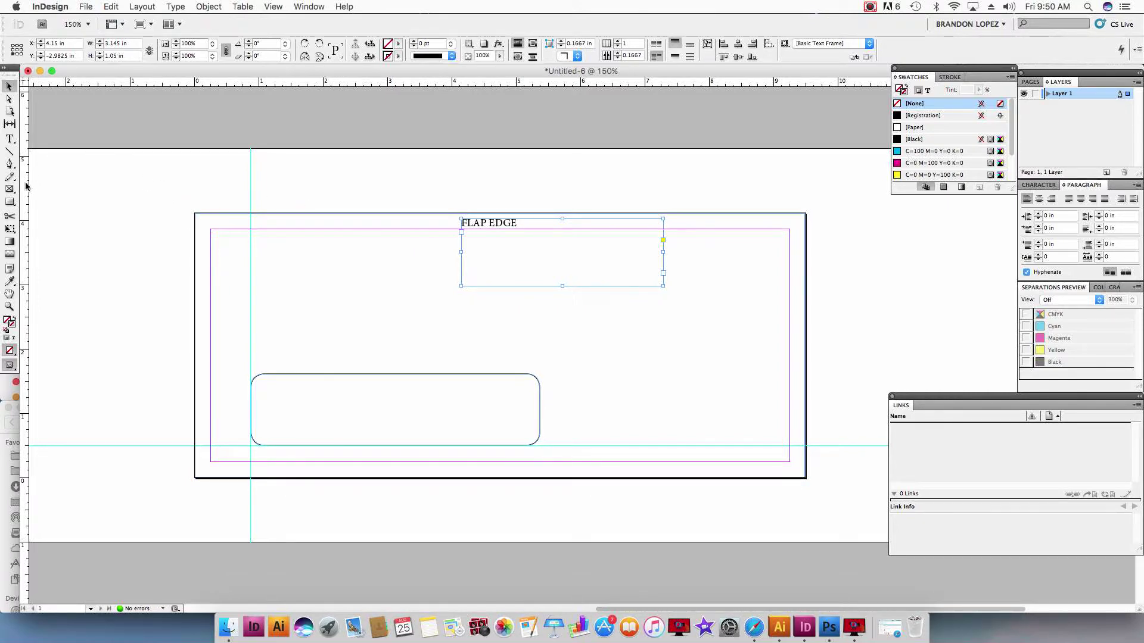
Create a text frame about 3.77 × 1.27 in containing "#10 Standard window" and, on a second line, "24# White Wove Envelopes".
click(10, 141)
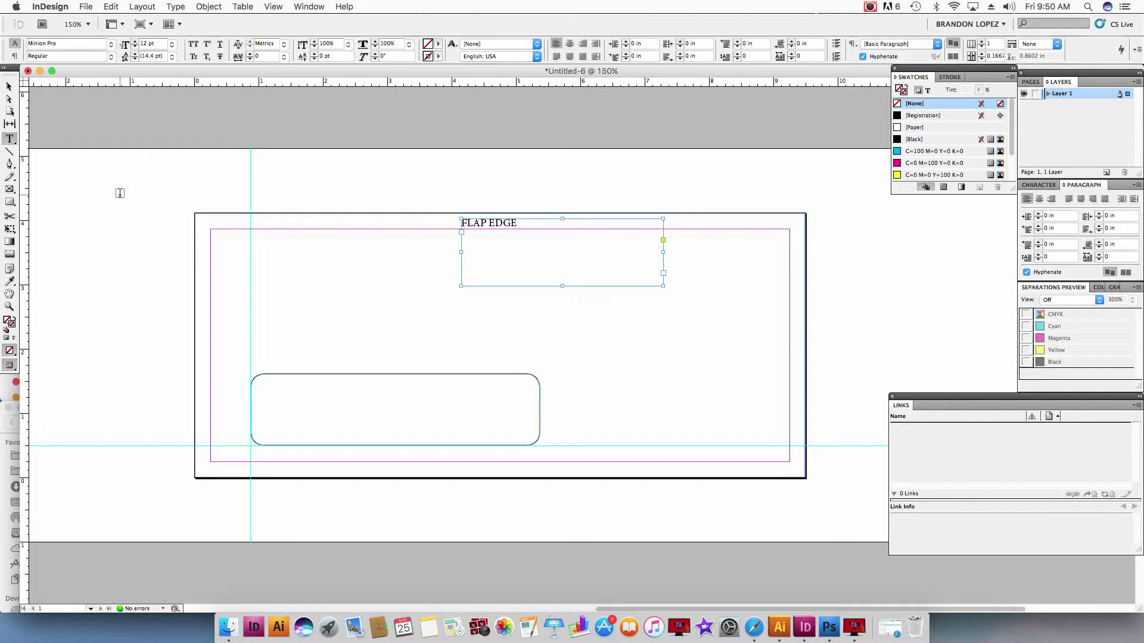
drag(106, 193, 348, 274)
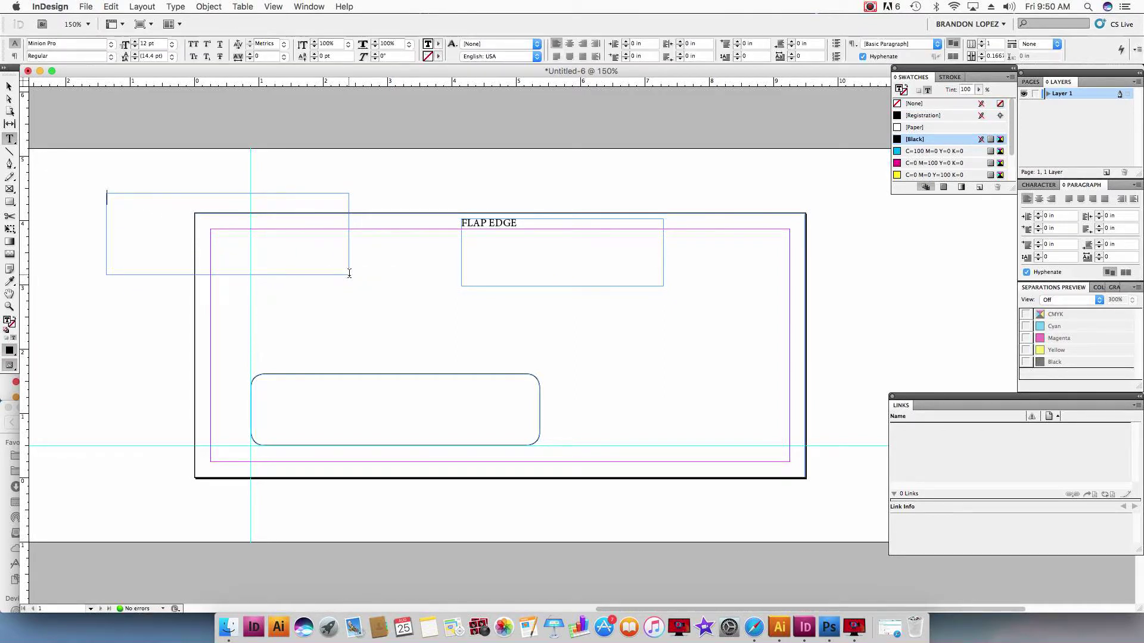
text(#10 Standard window)
key(Return)
text(24)
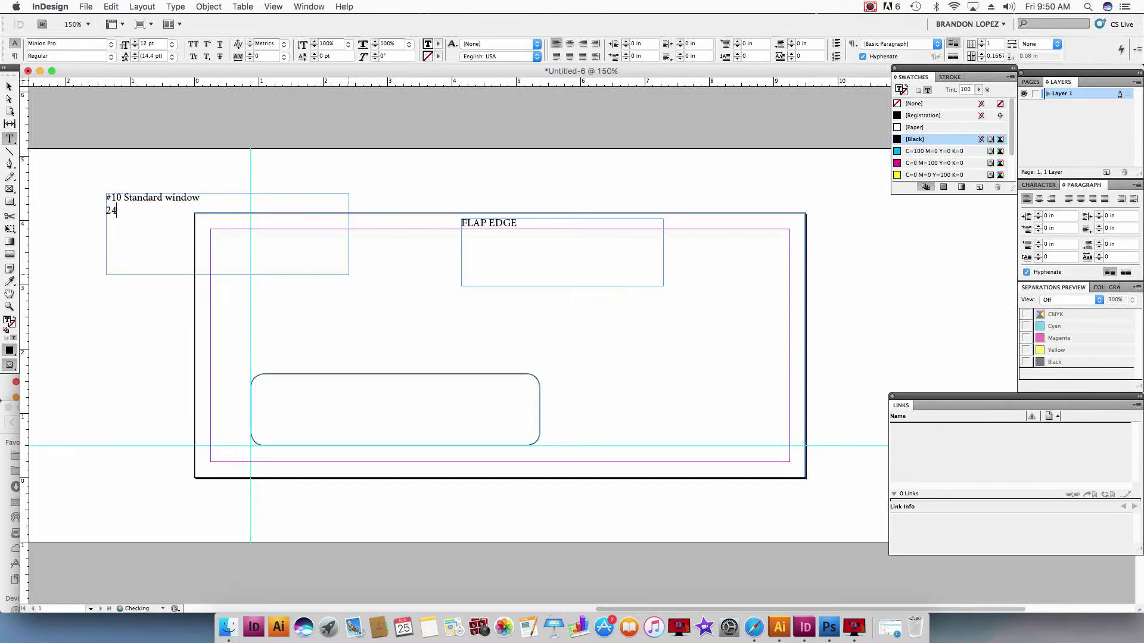
text(# White WOve)
key(BackSpace)
key(BackSpace)
key(BackSpace)
text(ove Envelopes)
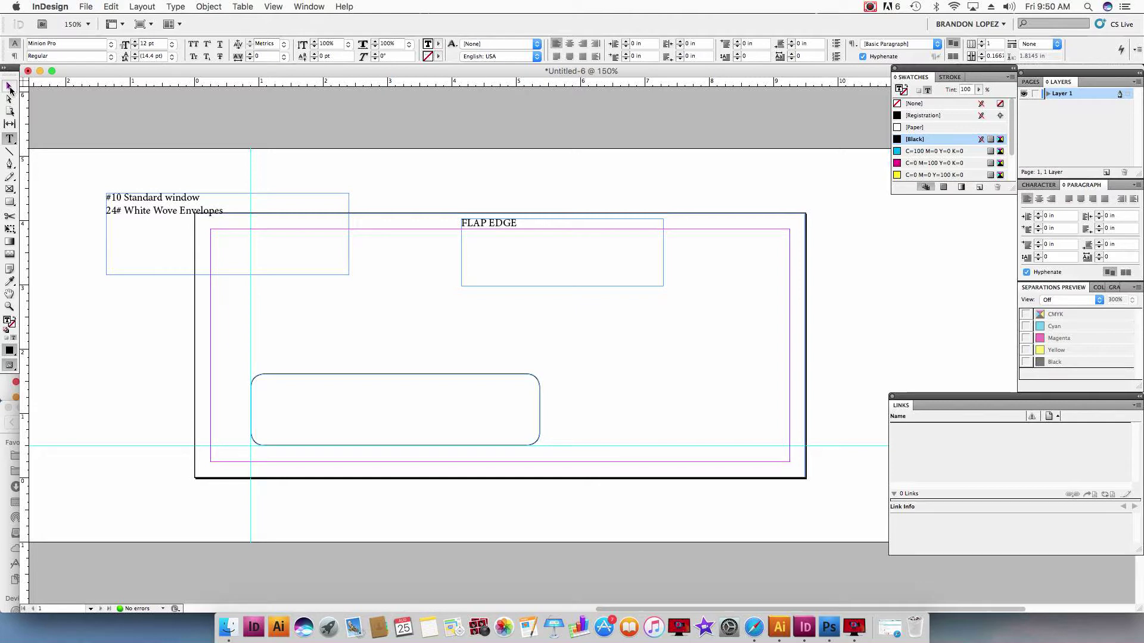
Move the envelope description text frame to the upper-left corner of the page margins.
click(9, 87)
drag(147, 214, 252, 252)
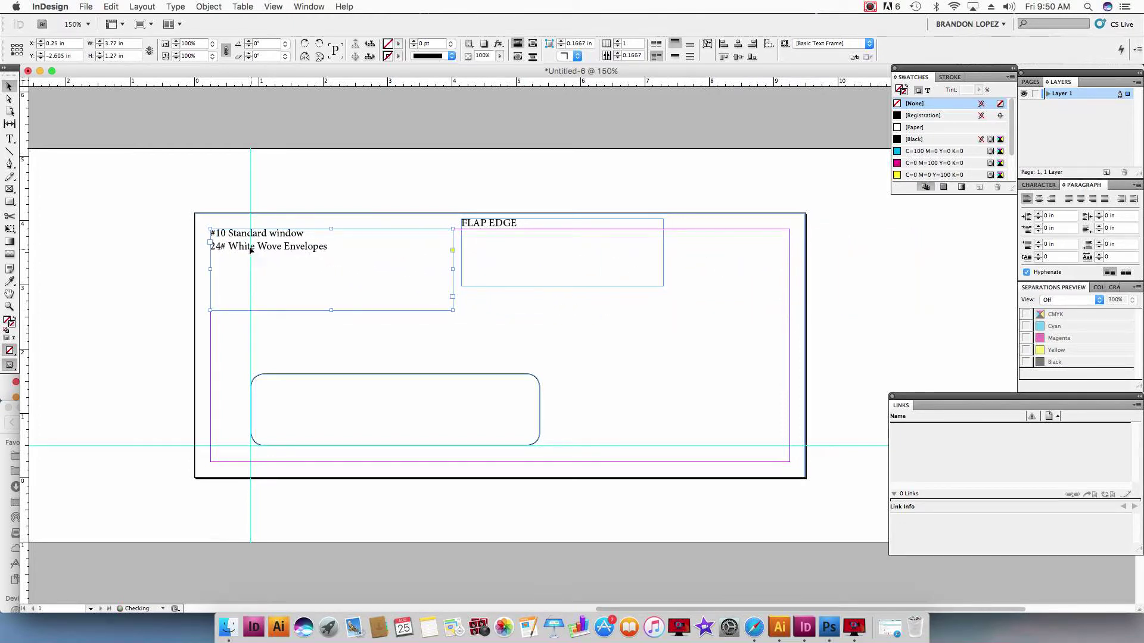
click(157, 236)
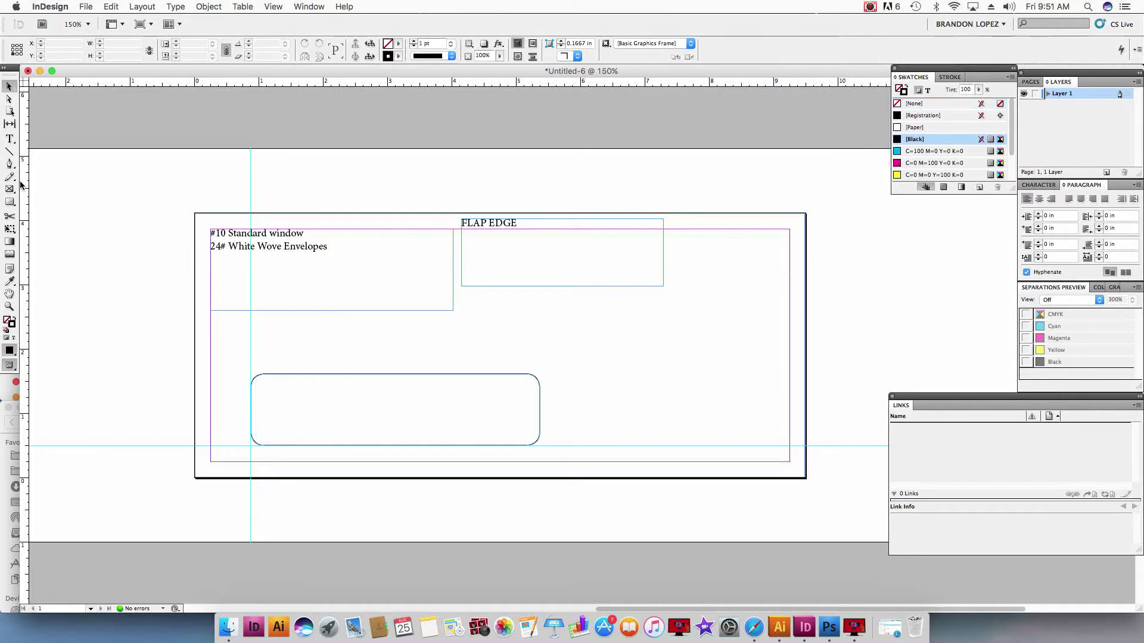
Create a text frame about 4.33 × 1.13 in above the rounded window, reading "Window Size: 1-1/8 x 4-1/2".
click(9, 138)
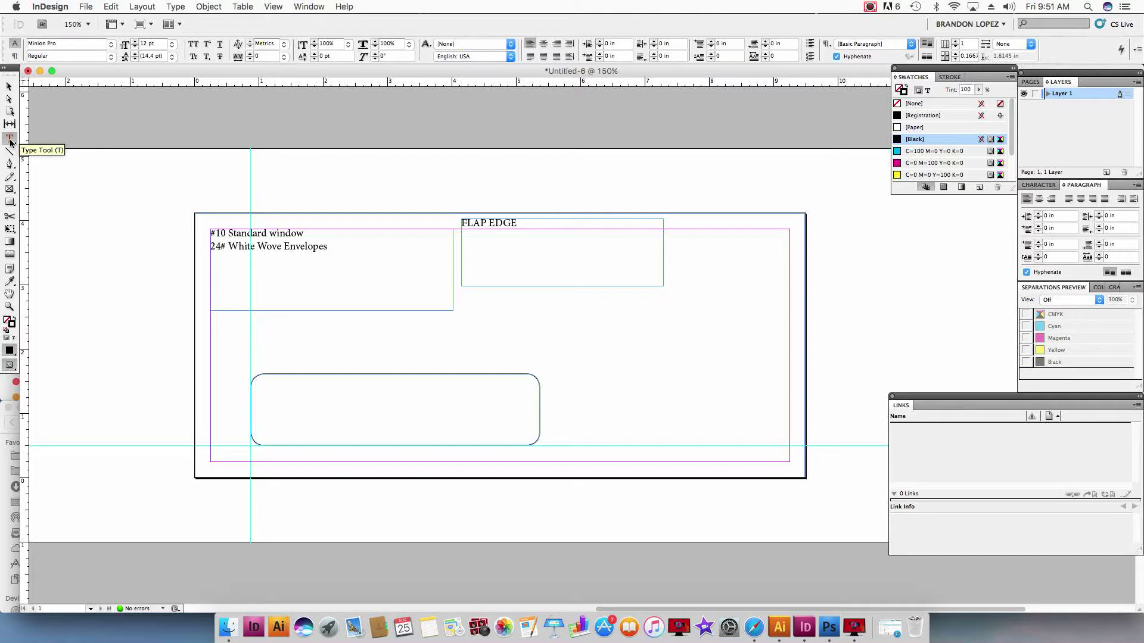
drag(127, 331, 406, 404)
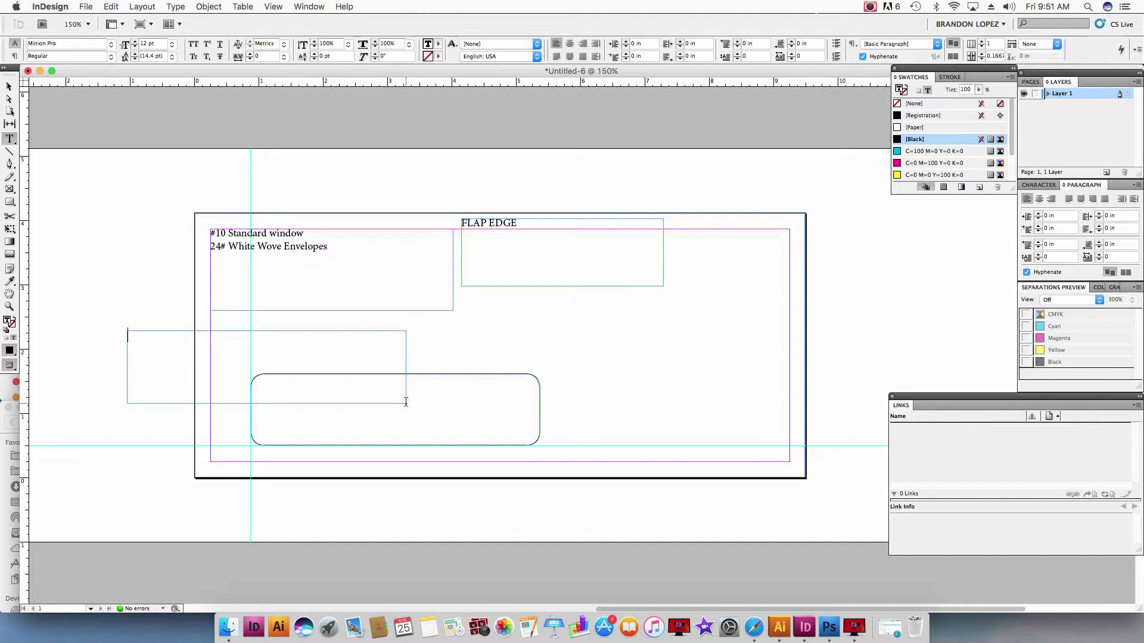
text(Window Size)
text(: 1-1/8 x 4-)
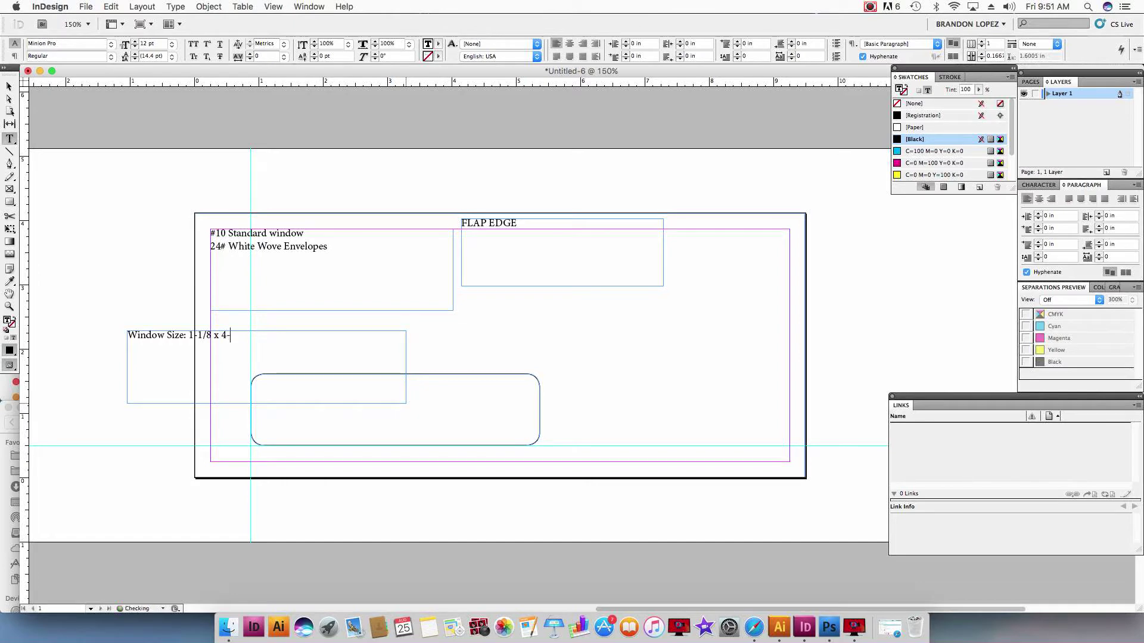
text(1/2)
Add a second line to the window size label reading "Position: 8/7" Left ; 1/2 Bottom".
key(Return)
text(Position: 8/4)
key(BackSpace)
text(7)
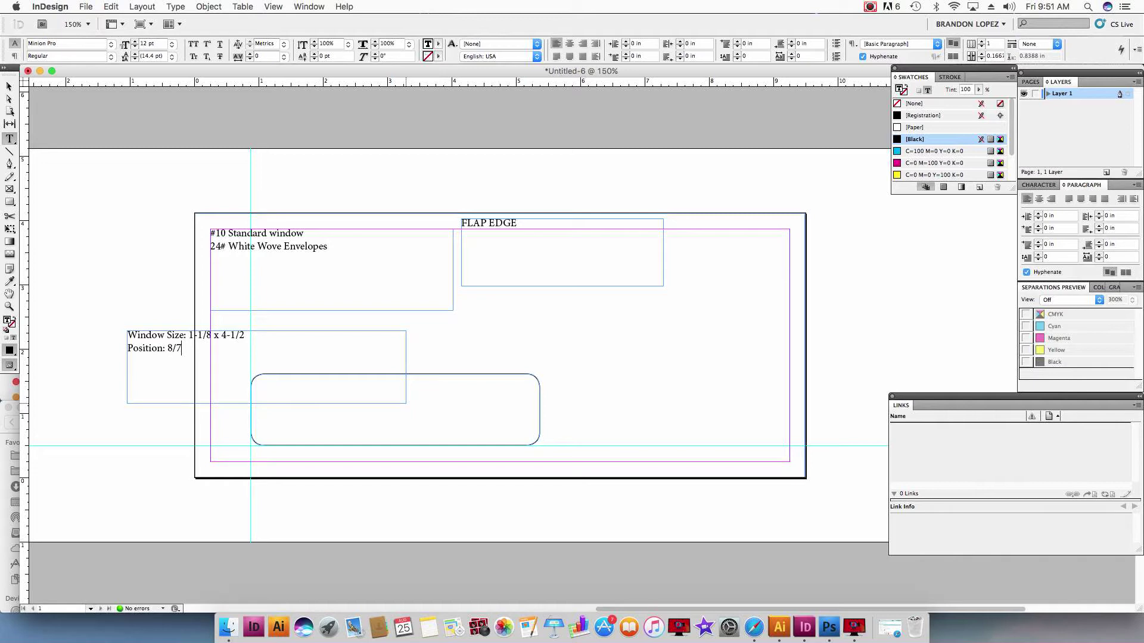
text(")
text( left)
text( ;)
text( 1/2)
text( Botto)
text(m)
click(195, 350)
key(BackSpace)
text(L)
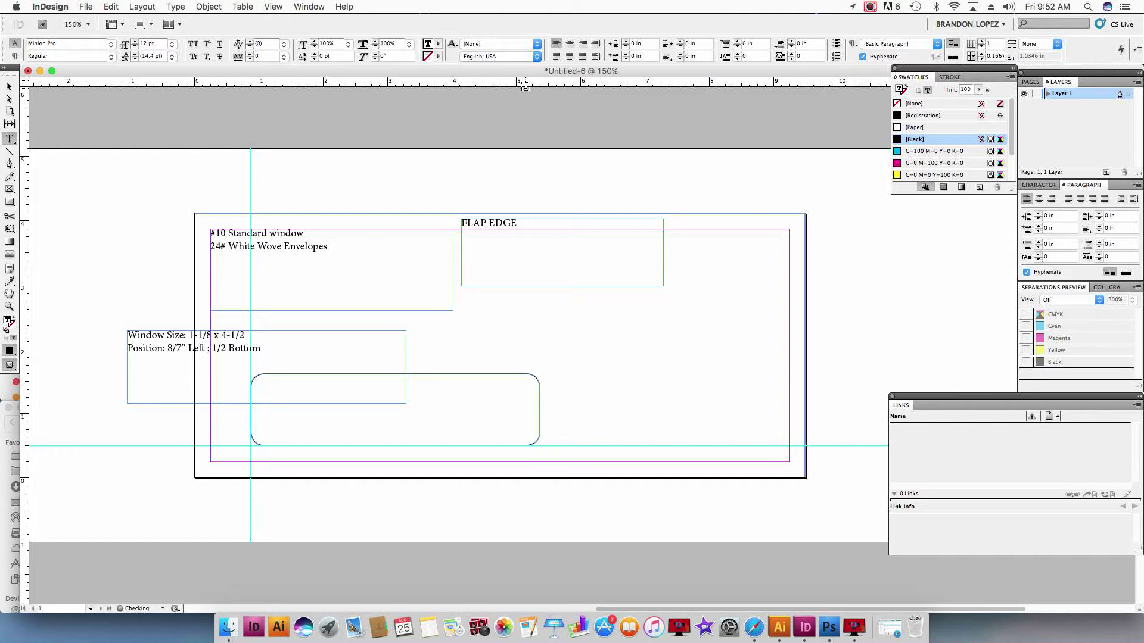
Move the window size label just right of the rounded window at X 5.5 in and shrink its frame to about 2.68 × 0.59 in.
click(9, 87)
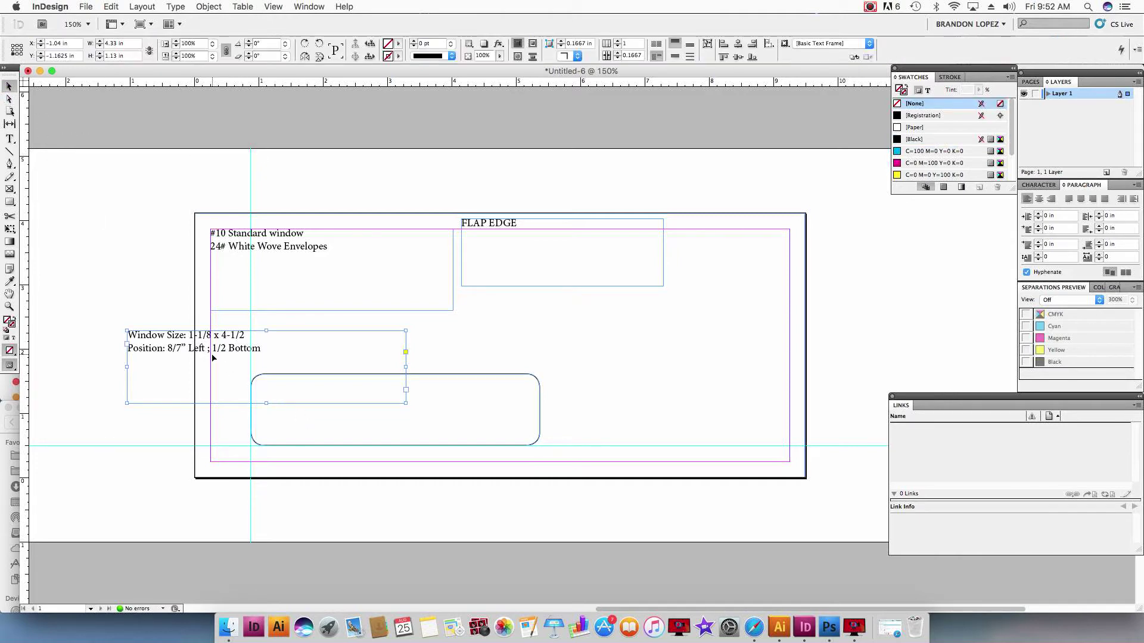
drag(214, 350, 628, 410)
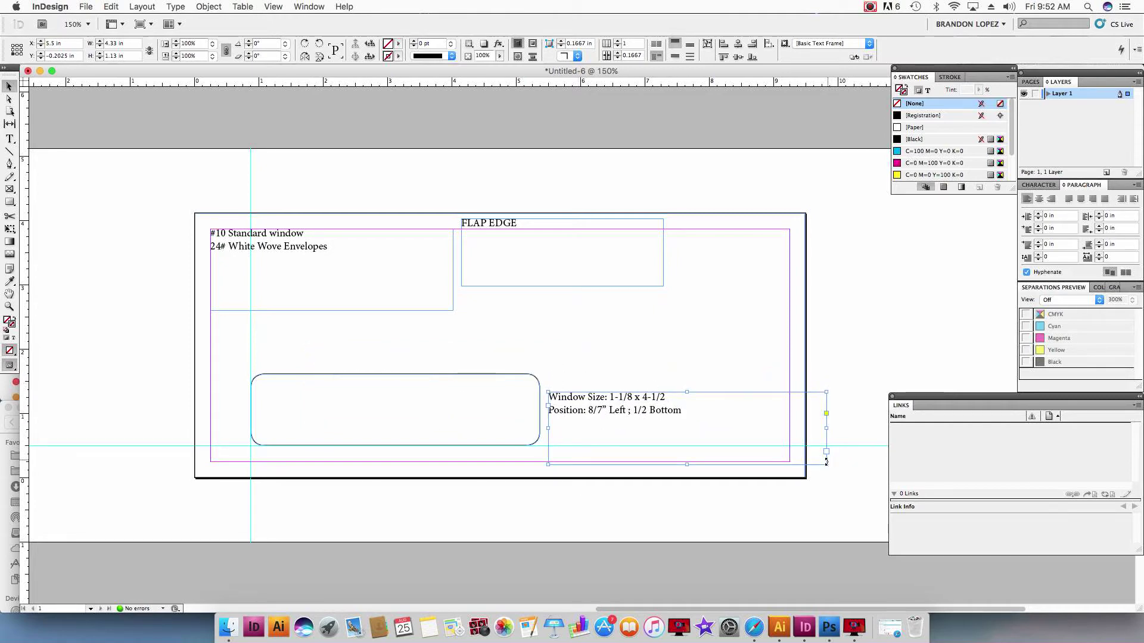
drag(826, 464, 650, 410)
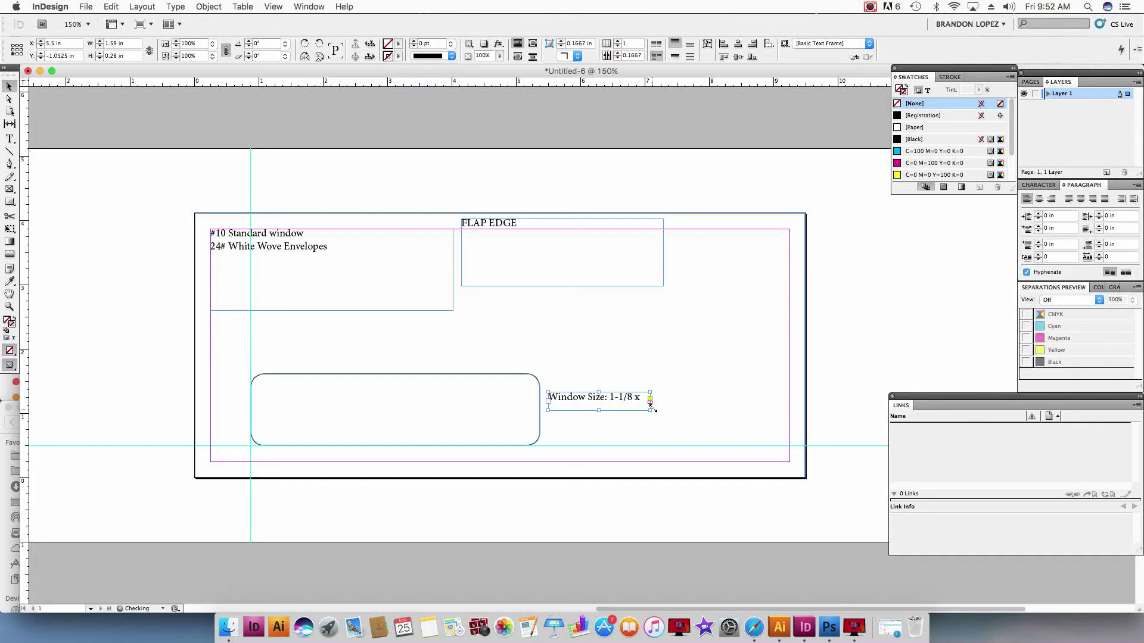
drag(650, 410, 721, 430)
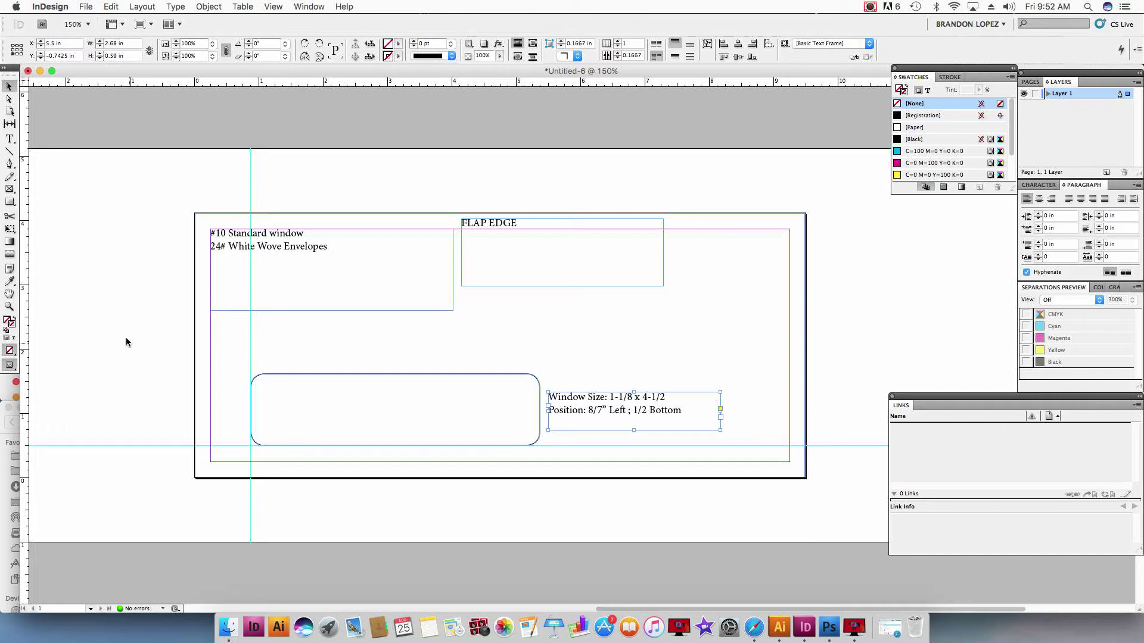
Place TINT-Blue.pdf from the TINTS folder on the Desktop inside the rounded window, keeping the default import options, and deselect it.
click(308, 374)
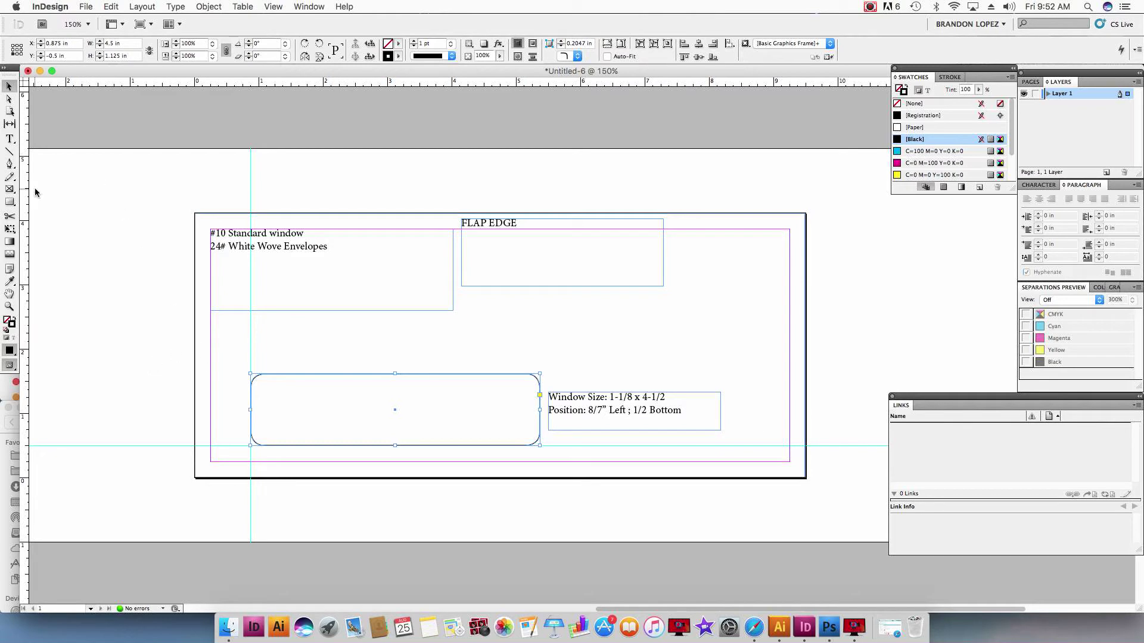
click(84, 7)
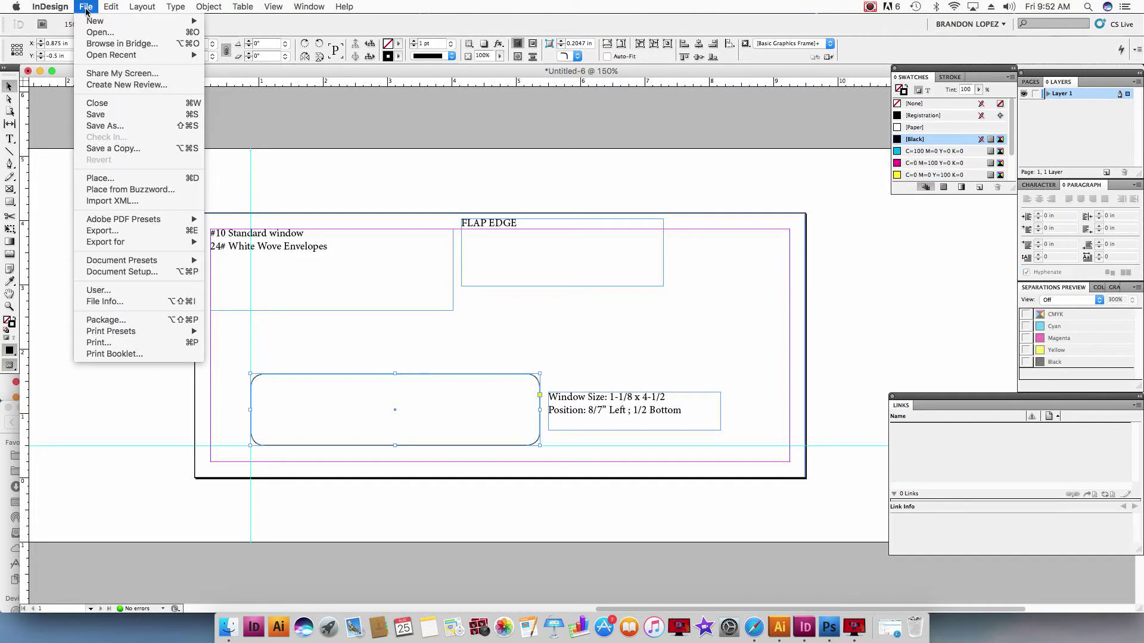
click(105, 180)
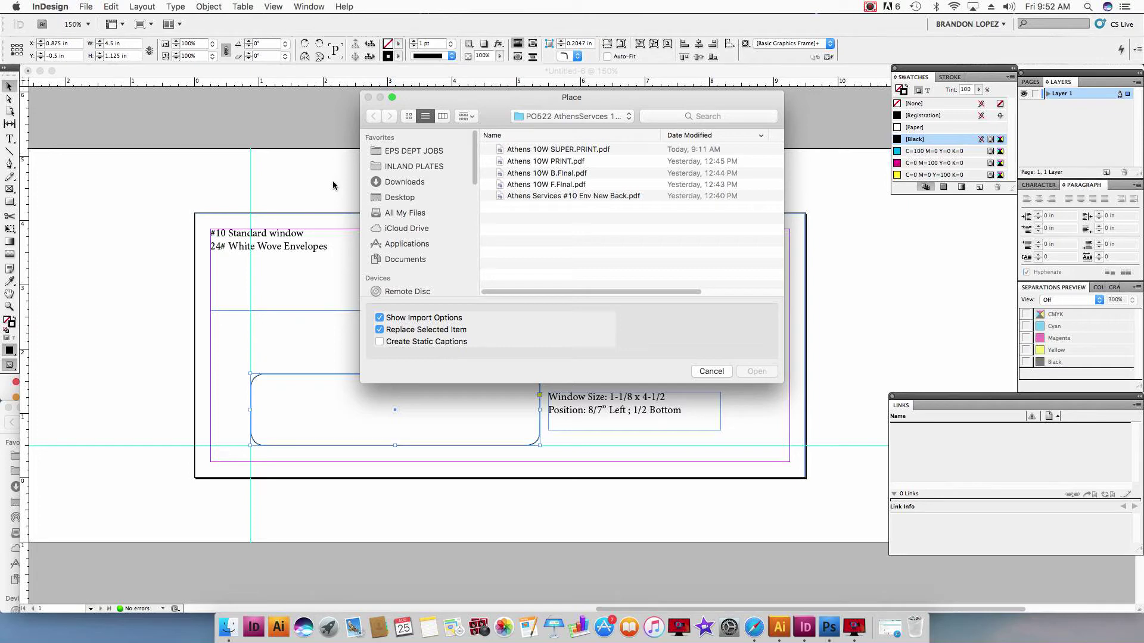
click(395, 200)
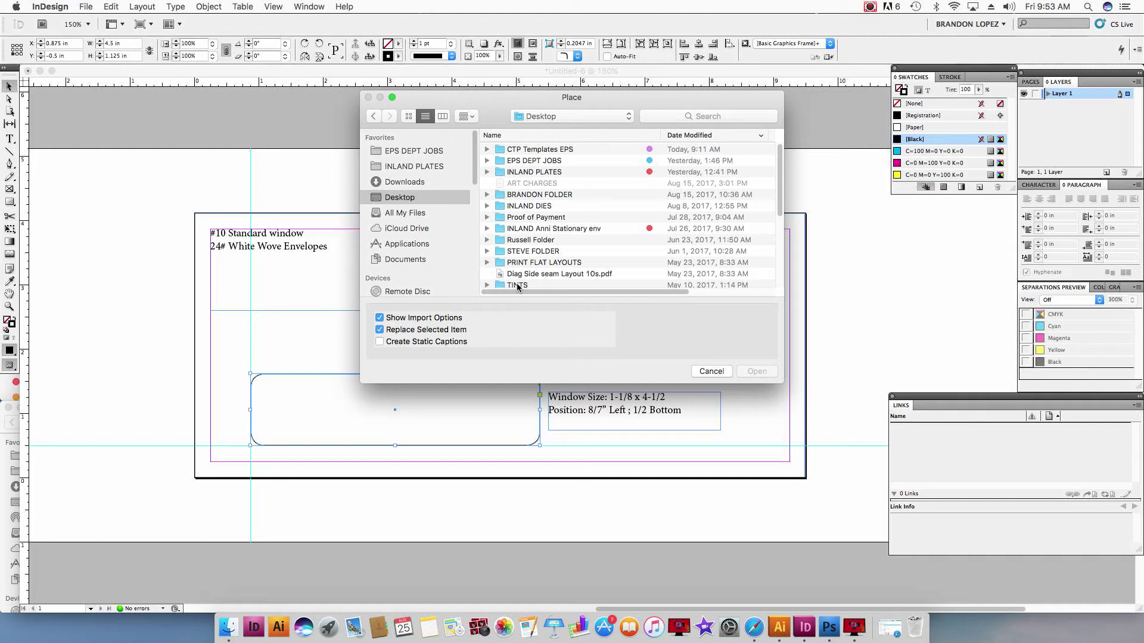
click(517, 286)
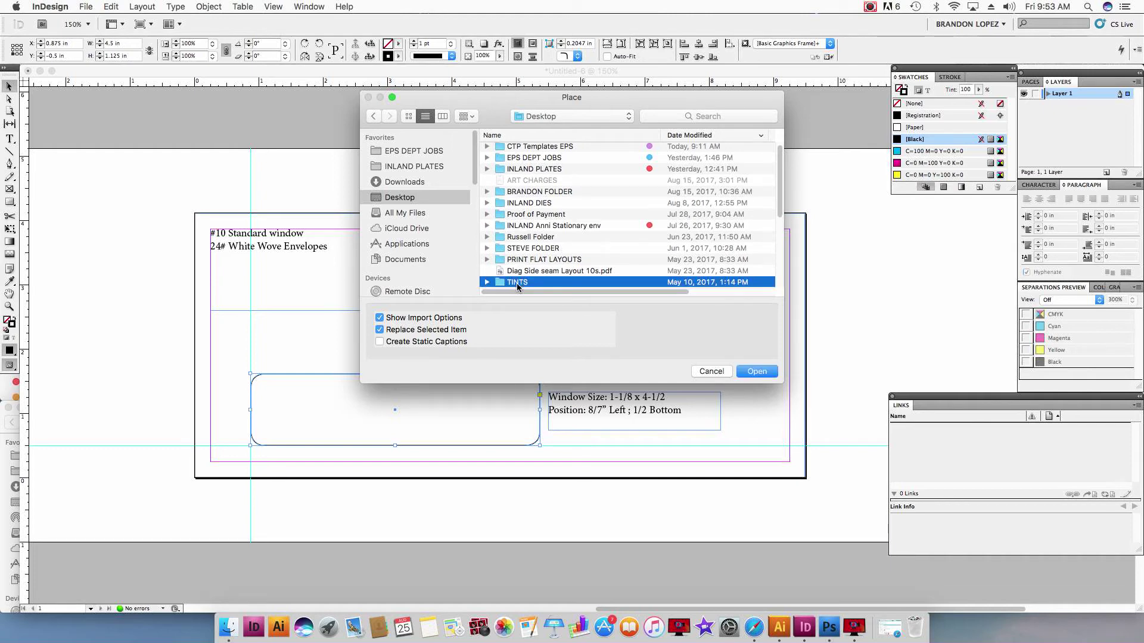
double_click(517, 284)
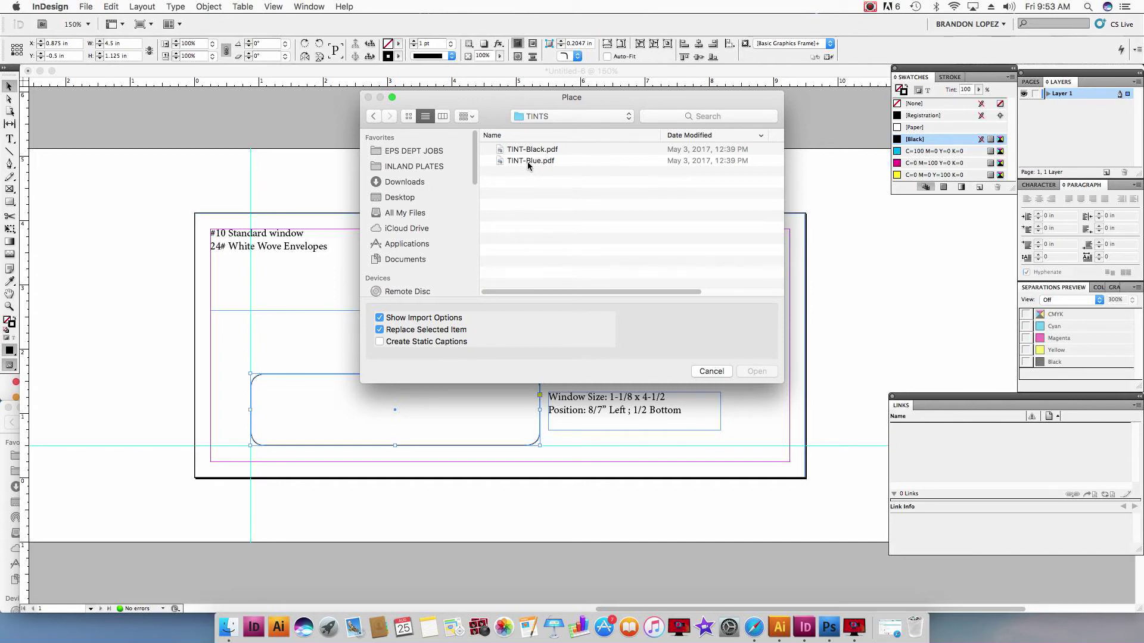
double_click(528, 165)
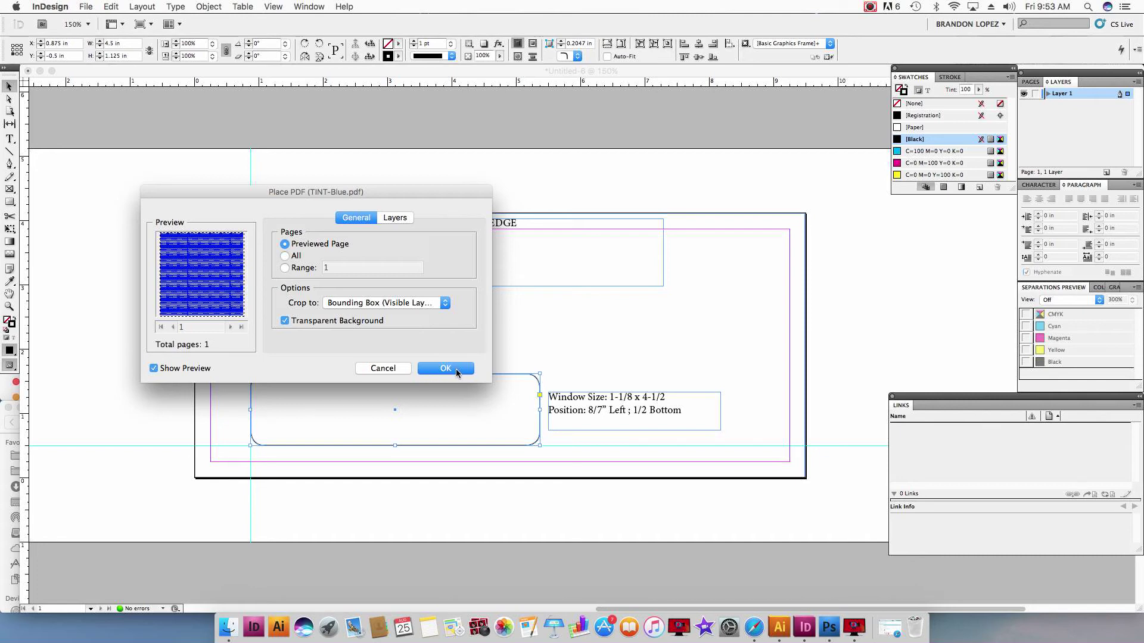
click(456, 370)
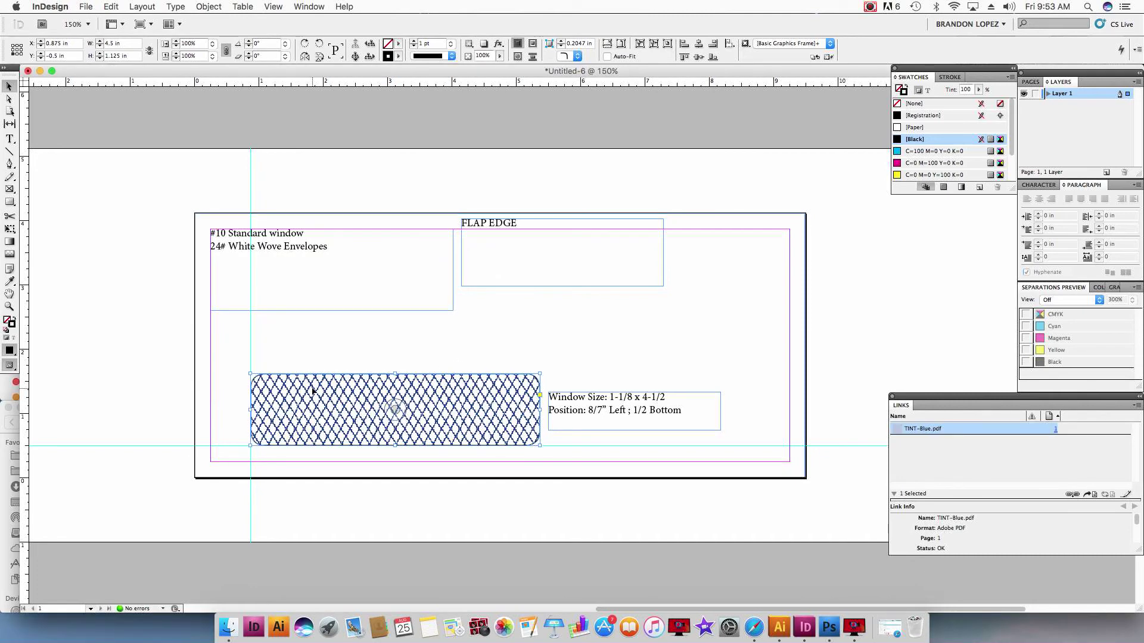
click(145, 362)
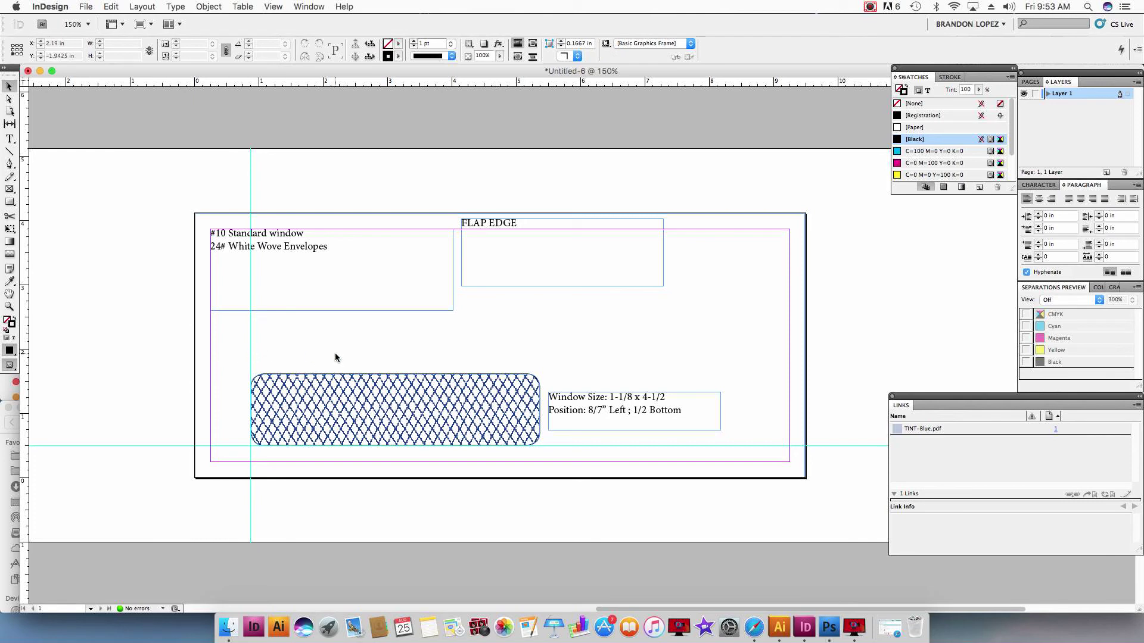